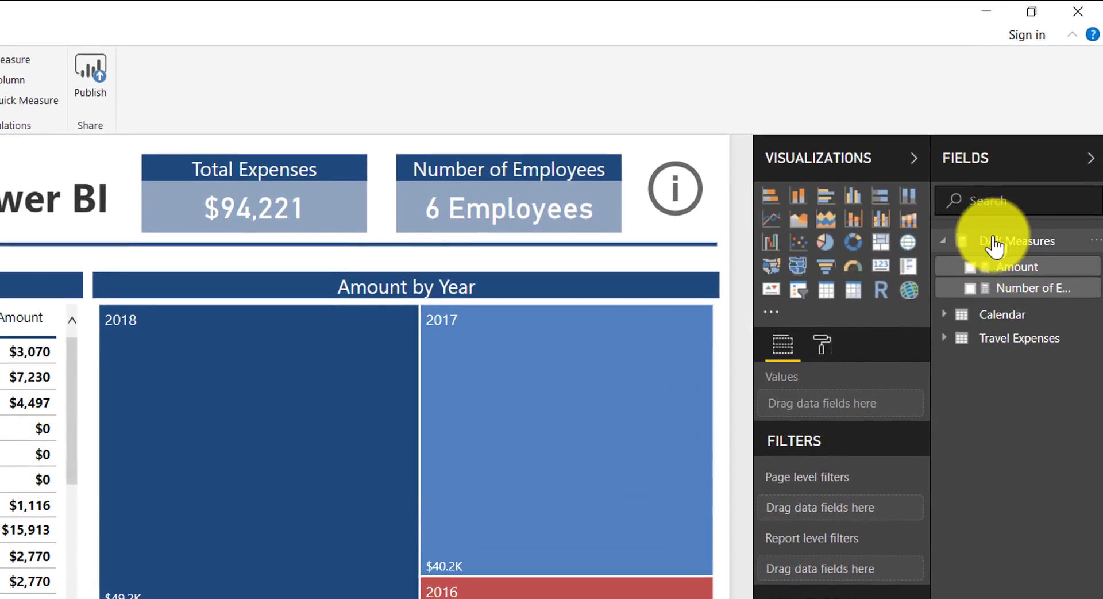
Create a measure named Travel Type Number in DAX Measures and begin its VAR line.
{"action": "right_click", "coordinate": [989, 240]}
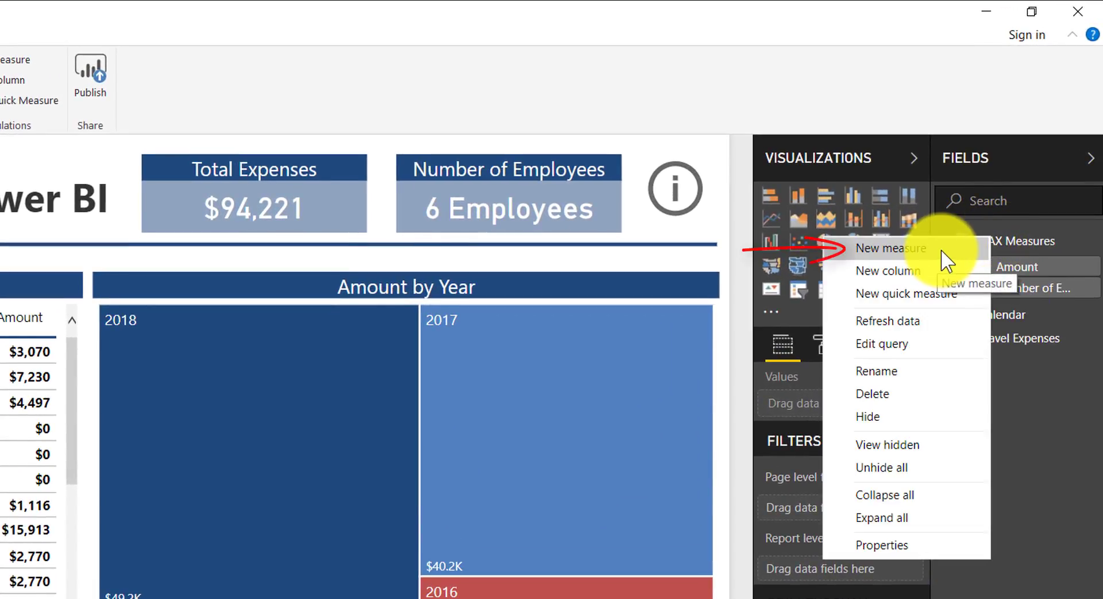
{"action": "left_click", "coordinate": [942, 249]}
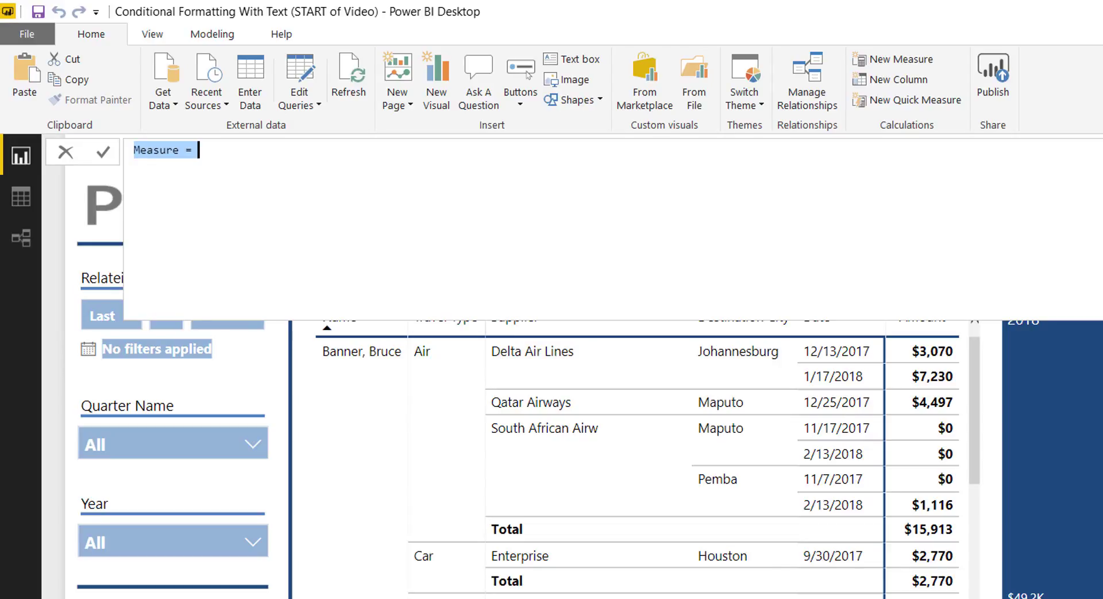
{"action": "type", "text": "Travel "}
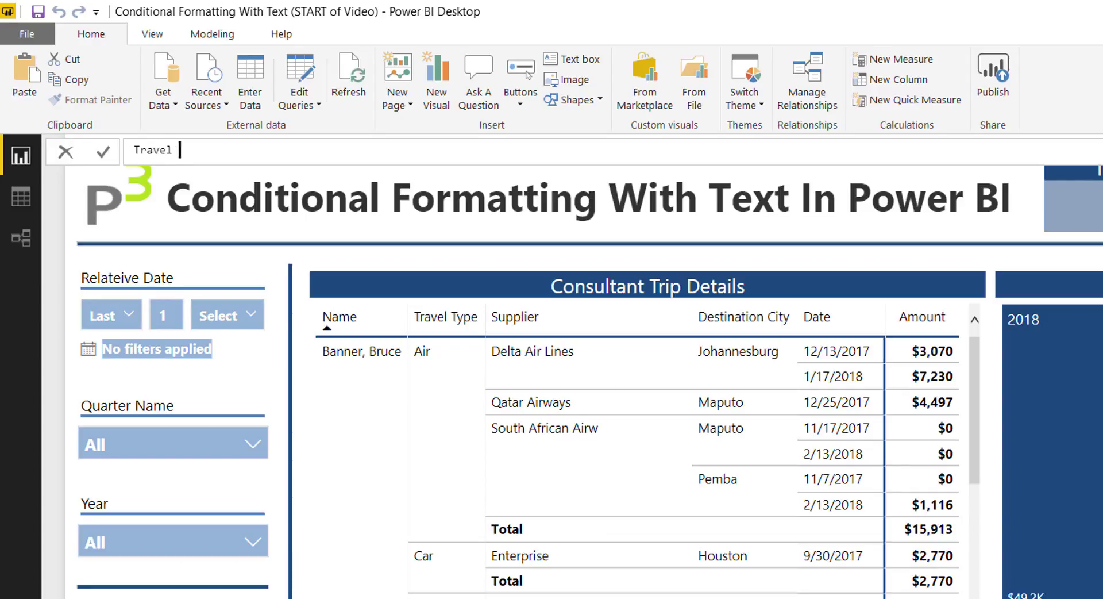
{"action": "type", "text": "Type Number ="}
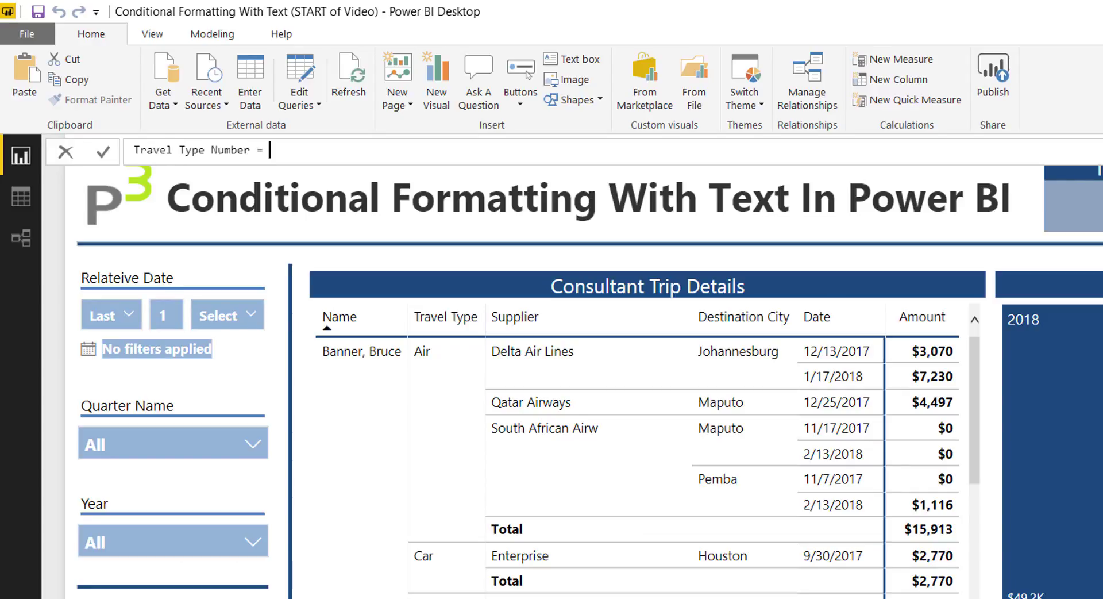
{"action": "key", "text": "shift+Return"}
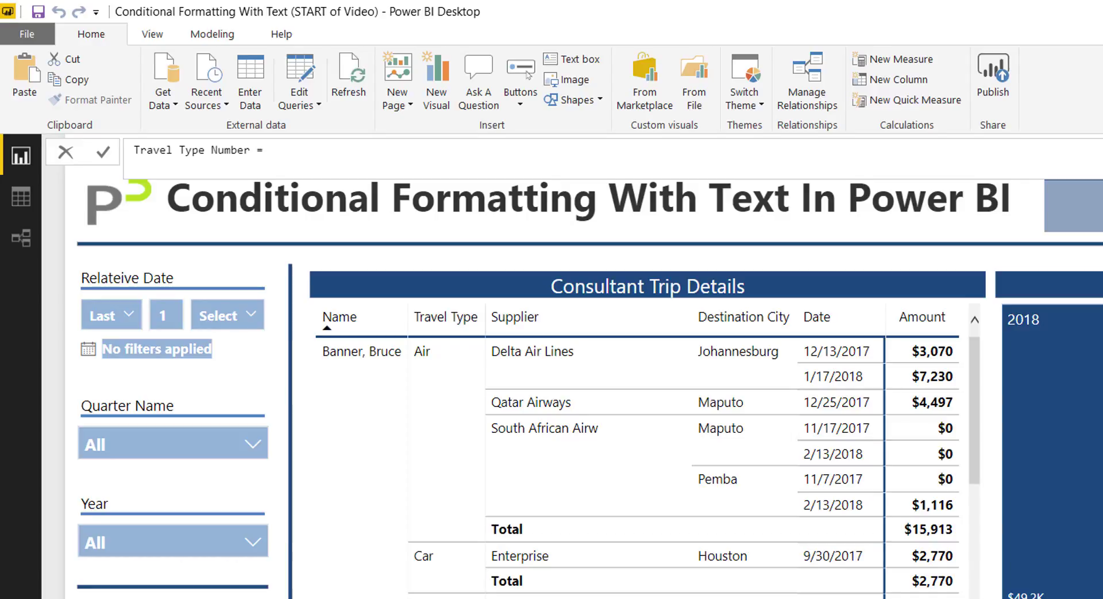
{"action": "type", "text": "VA"}
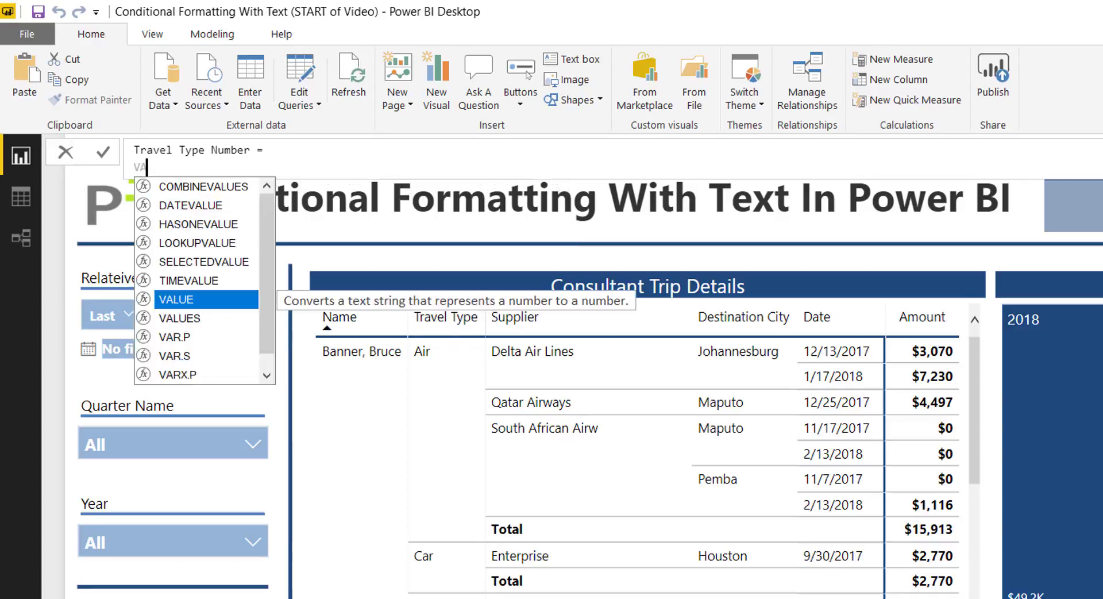
{"action": "type", "text": "R TravelType"}
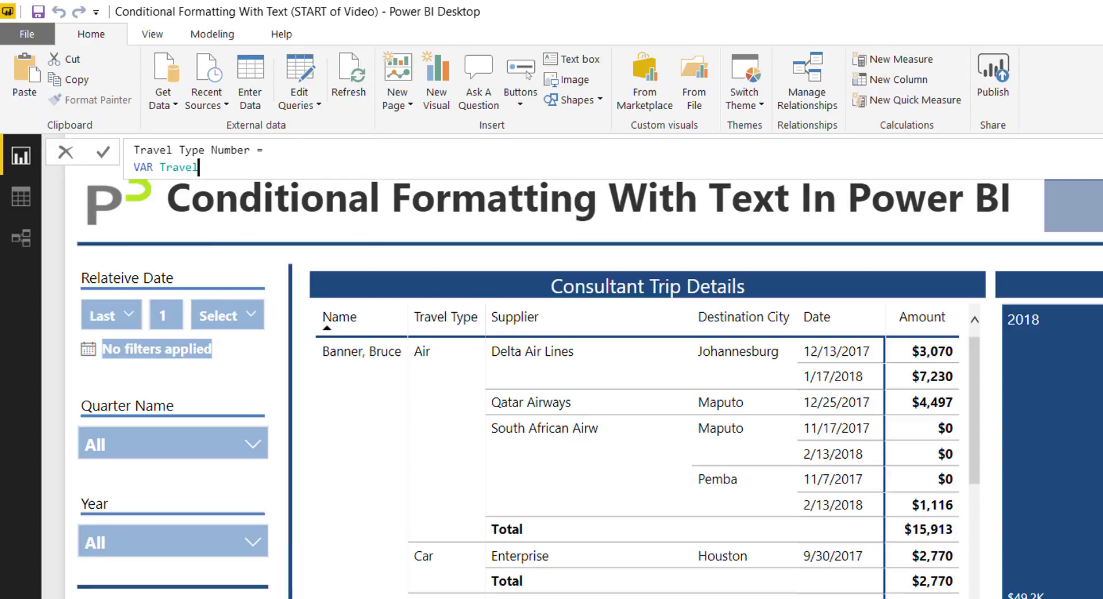
{"action": "type", "text": " = sele"}
Complete the line VAR TravelType = SELECTEDVALUE('Travel Expenses'[Travel Type]).
{"action": "key", "text": "Down"}
{"action": "key", "text": "Tab"}
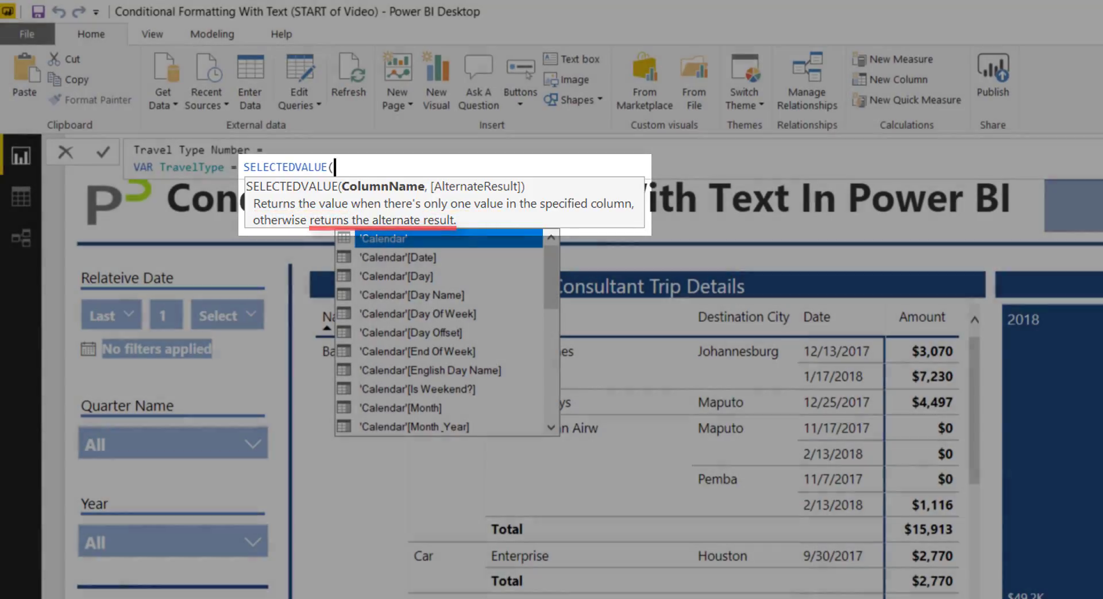
{"action": "type", "text": "travel"}
{"action": "key", "text": "Down"}
{"action": "key", "text": "Down"}
{"action": "key", "text": "Down"}
{"action": "key", "text": "Down"}
{"action": "key", "text": "Down"}
{"action": "key", "text": "Down"}
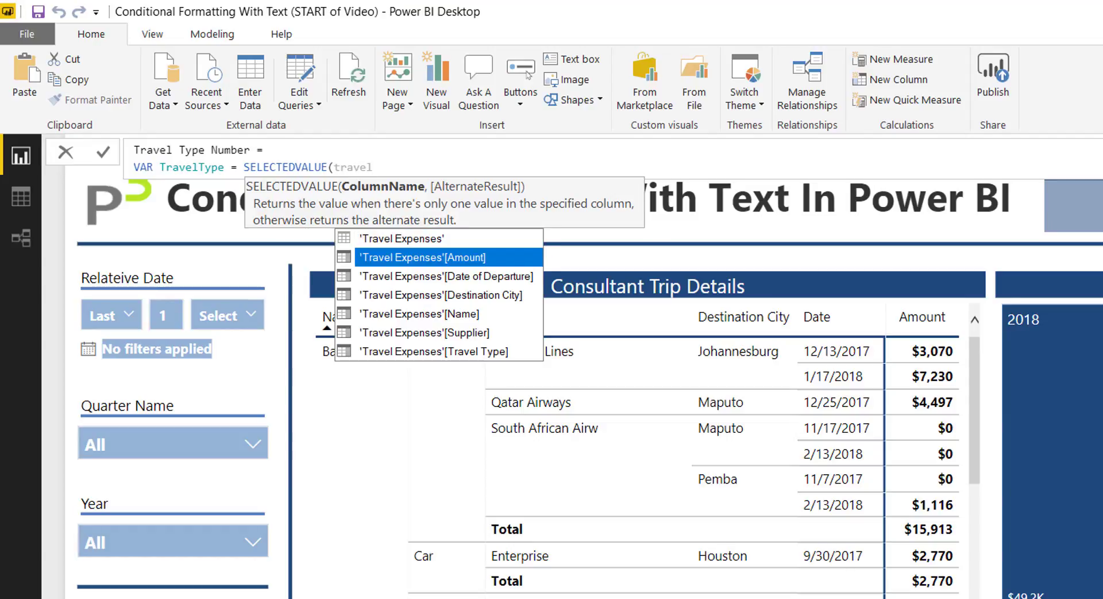
{"action": "key", "text": "Tab"}
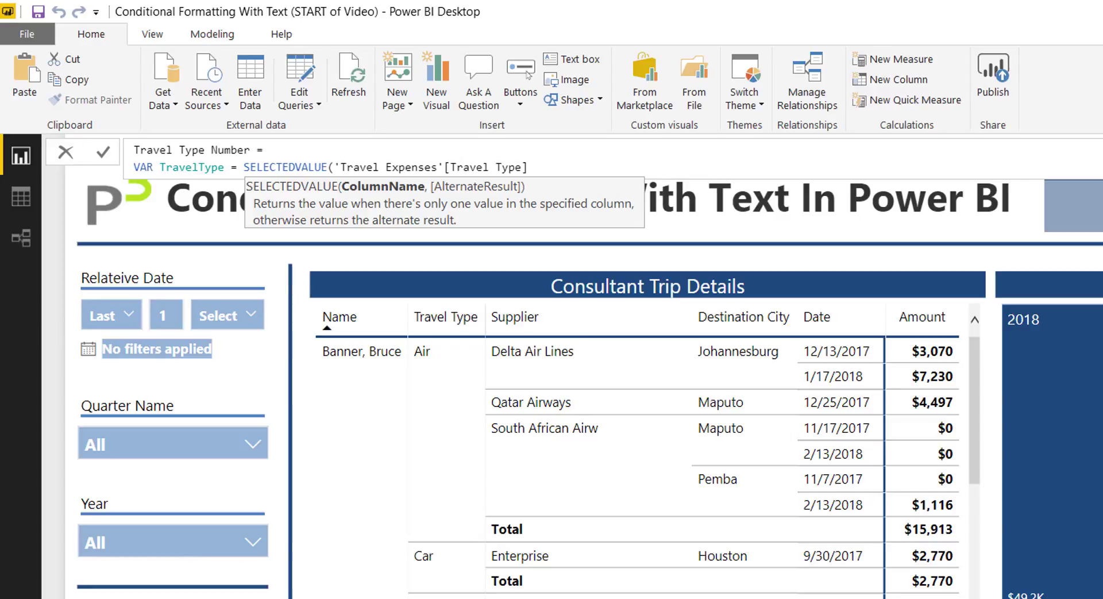
{"action": "type", "text": ")"}
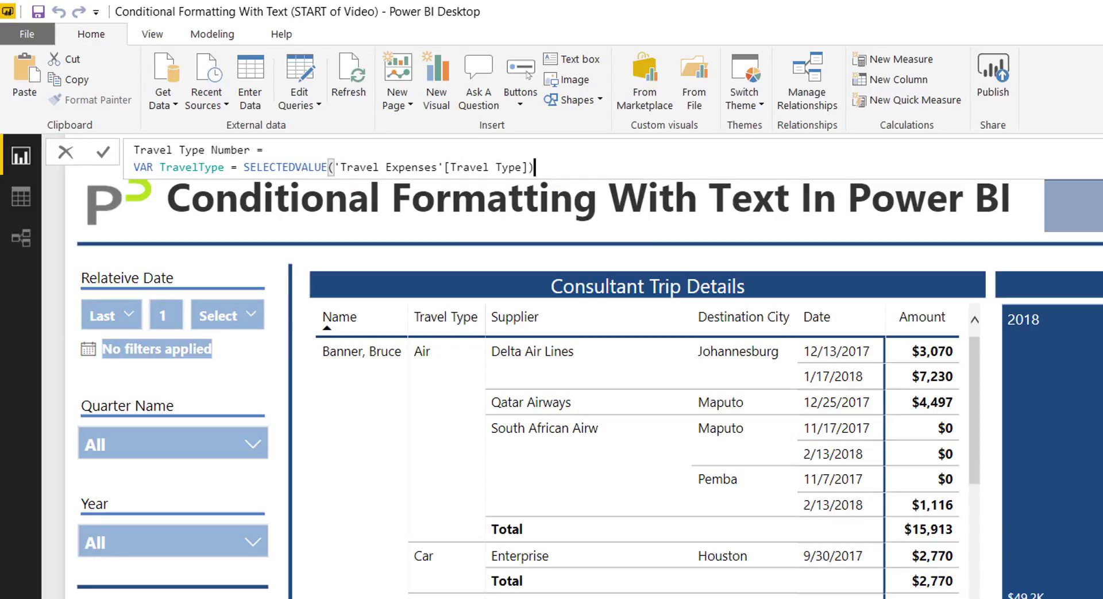
Add RETURN on a new line and begin the SWITCH call below it.
{"action": "key", "text": "shift+Return"}
{"action": "type", "text": "RETURN"}
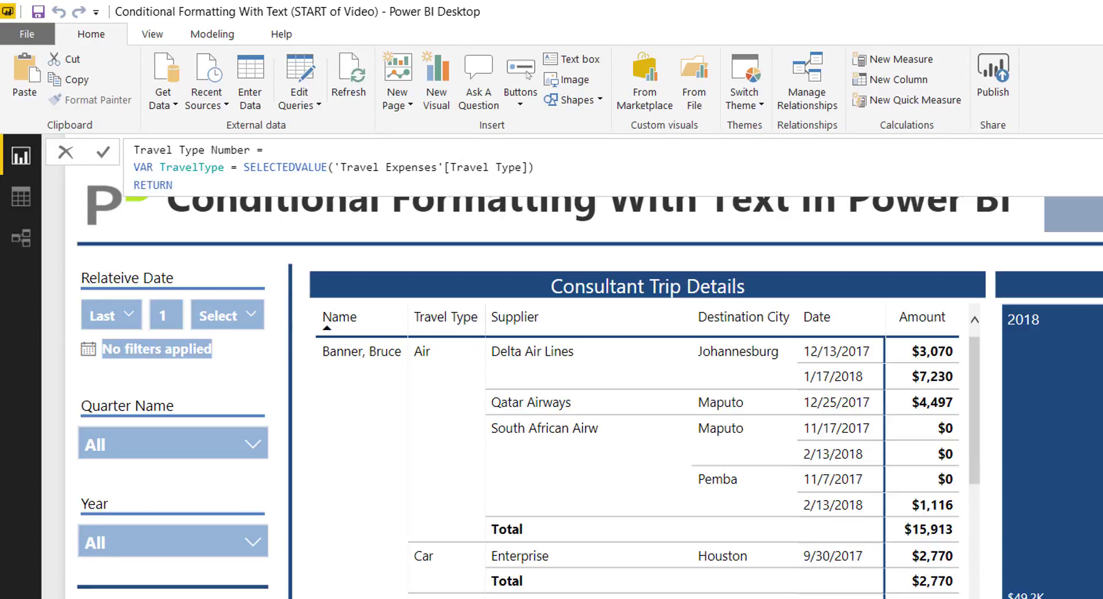
{"action": "key", "text": "shift+Return"}
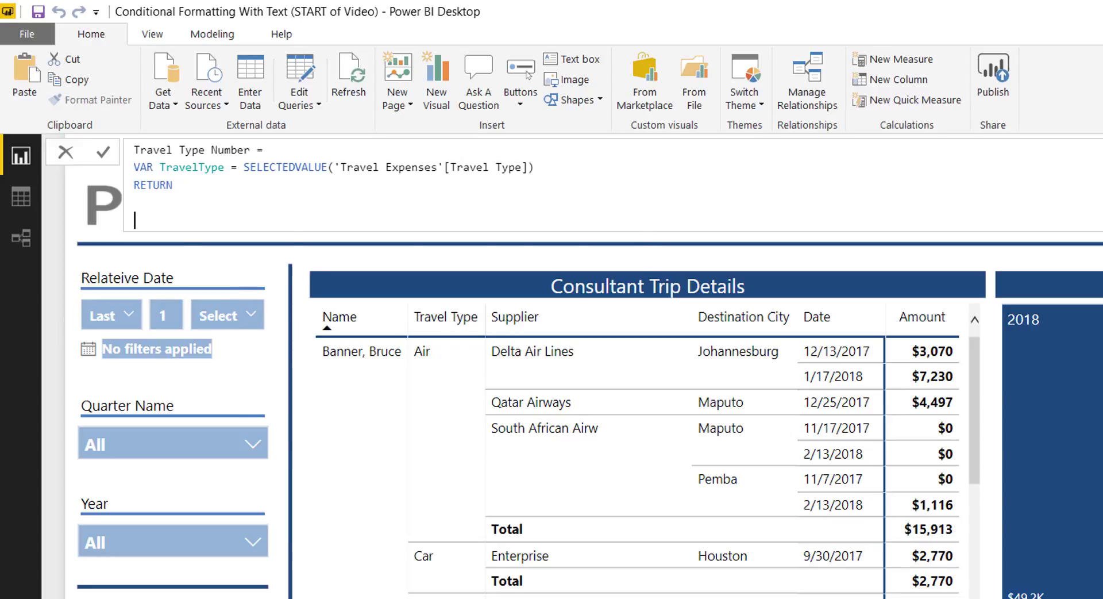
{"action": "type", "text": "sw"}
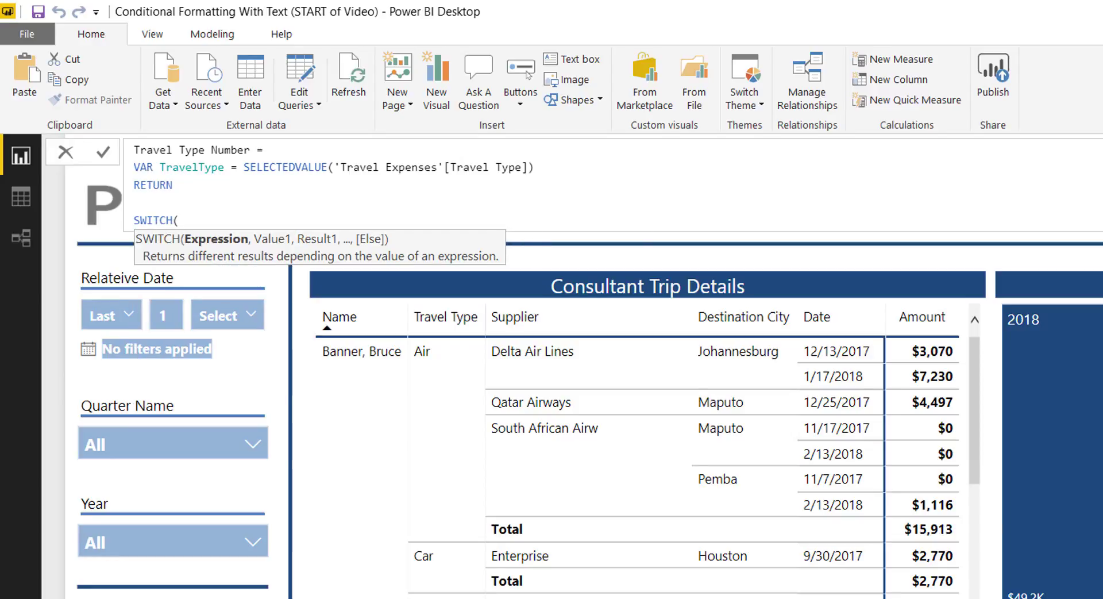
Start SWITCH(TRUE(), with the first TravelType condition for Air returning 1.
{"action": "type", "text": "true"}
{"action": "key", "text": "Tab"}
{"action": "type", "text": "),"}
{"action": "key", "text": "shift+Return"}
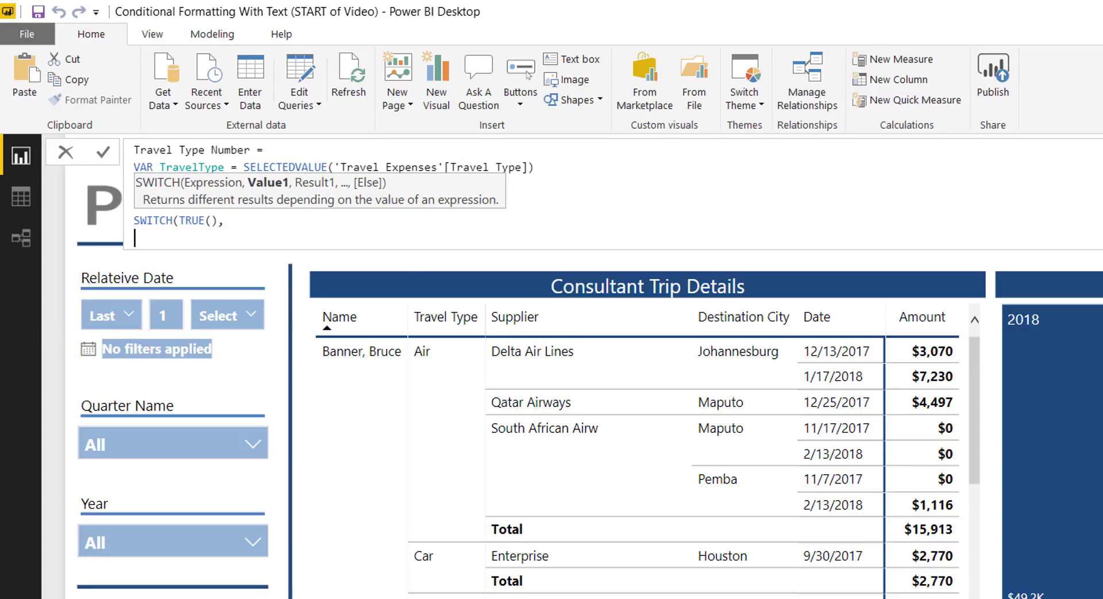
{"action": "type", "text": "travel"}
{"action": "key", "text": "Tab"}
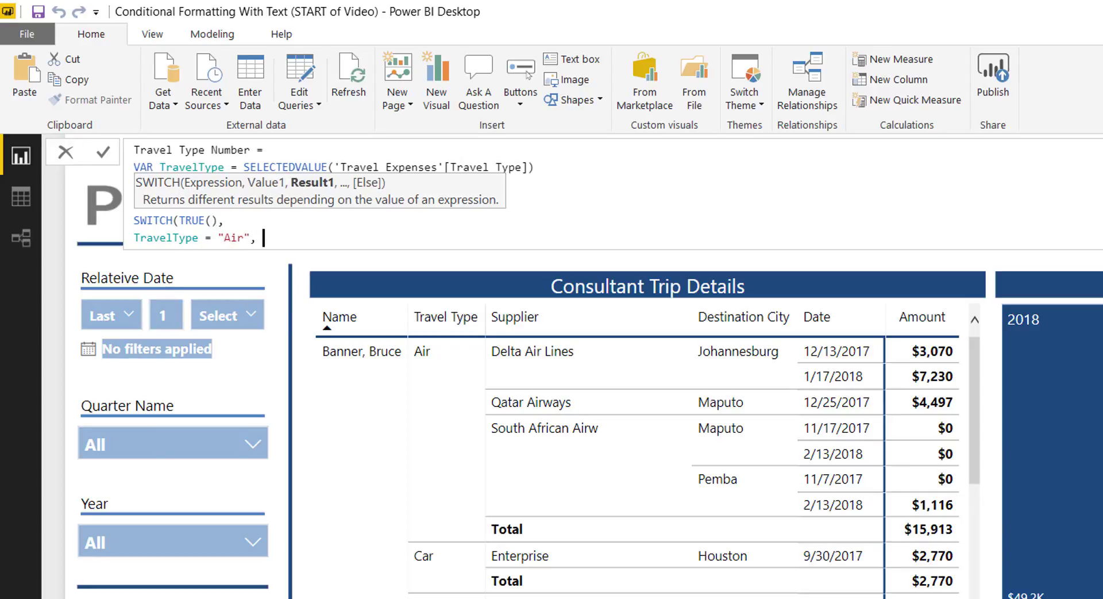
{"action": "key", "text": "Return"}
{"action": "type", "text": "t"}
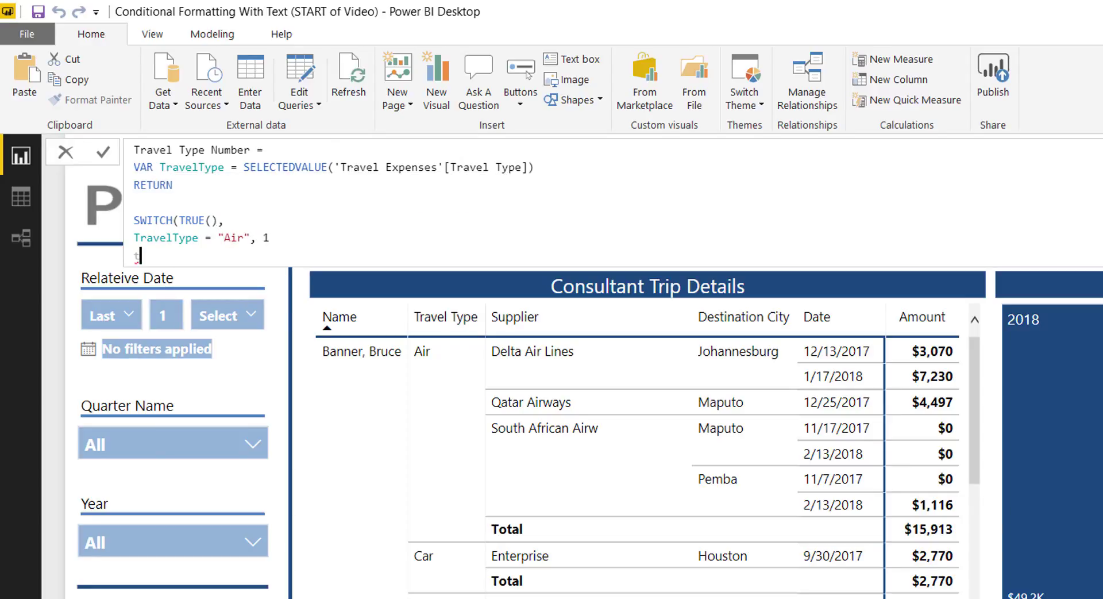
{"action": "key", "text": "BackSpace"}
{"action": "key", "text": "BackSpace"}
{"action": "type", "text": ","}
Add the conditions TravelType = "Car", 2 and TravelType = "Hotel", 3.
{"action": "key", "text": "Return"}
{"action": "type", "text": "TravelType"}
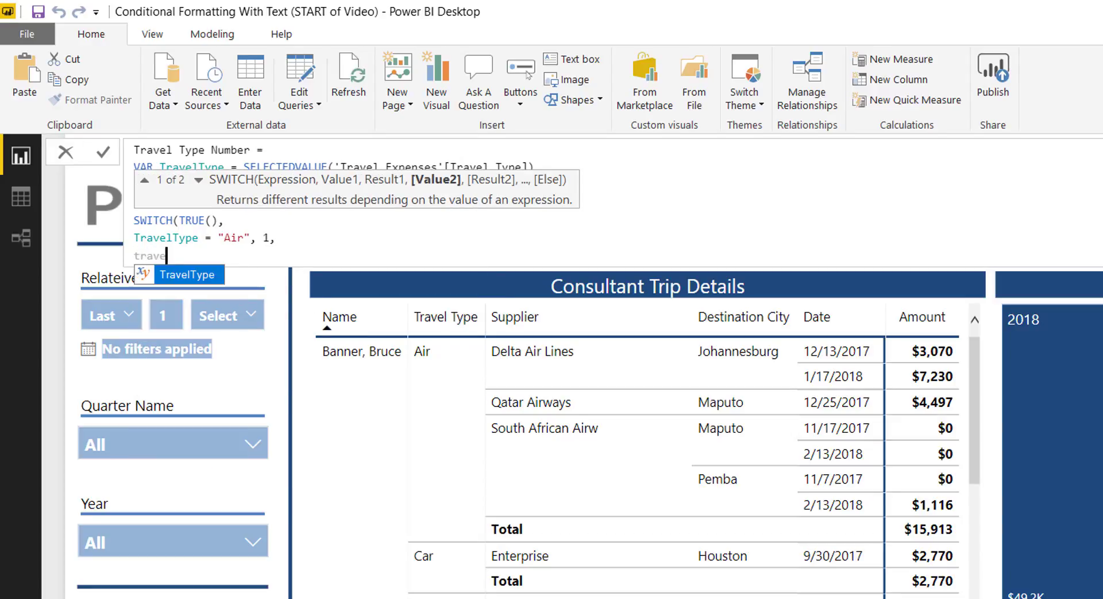
{"action": "type", "text": " = "}
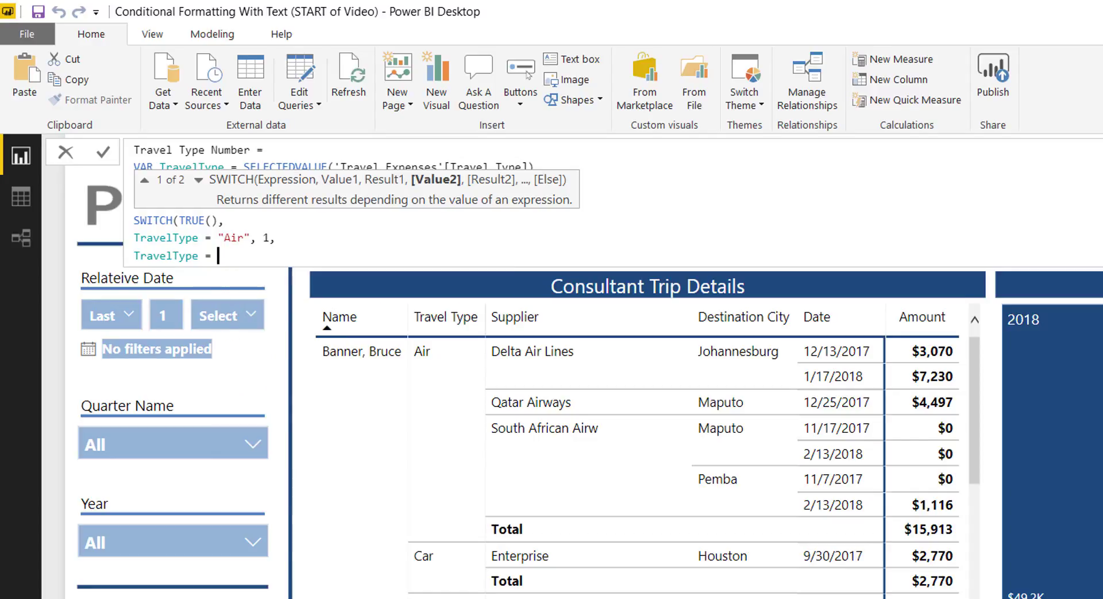
{"action": "type", "text": "\"Car\", 2"}
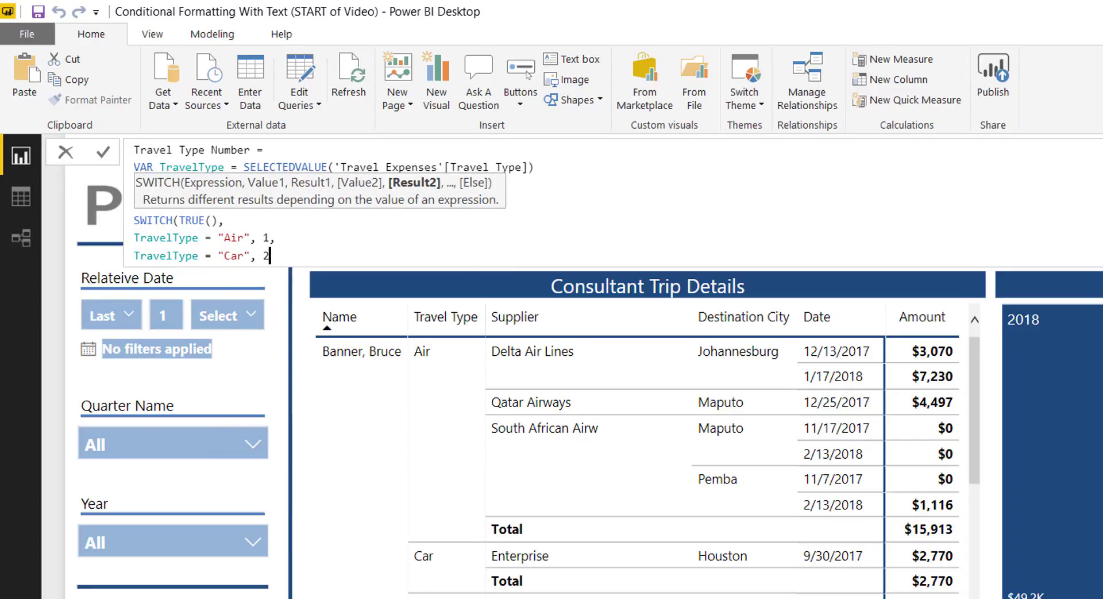
{"action": "type", "text": ","}
{"action": "key", "text": "Return"}
{"action": "type", "text": "travel"}
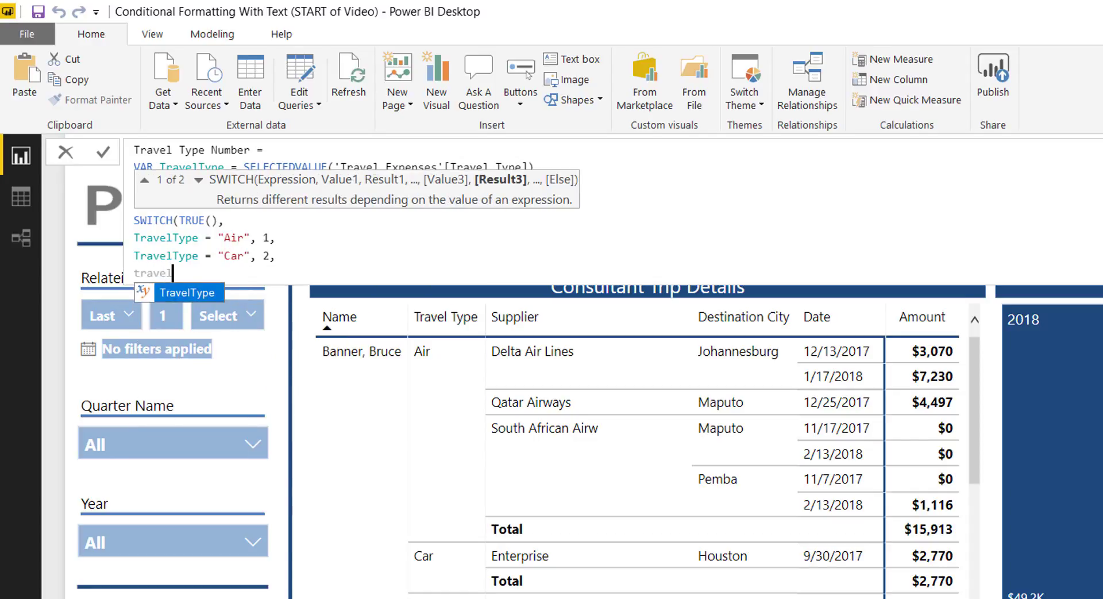
{"action": "key", "text": "Tab"}
{"action": "type", "text": "="}
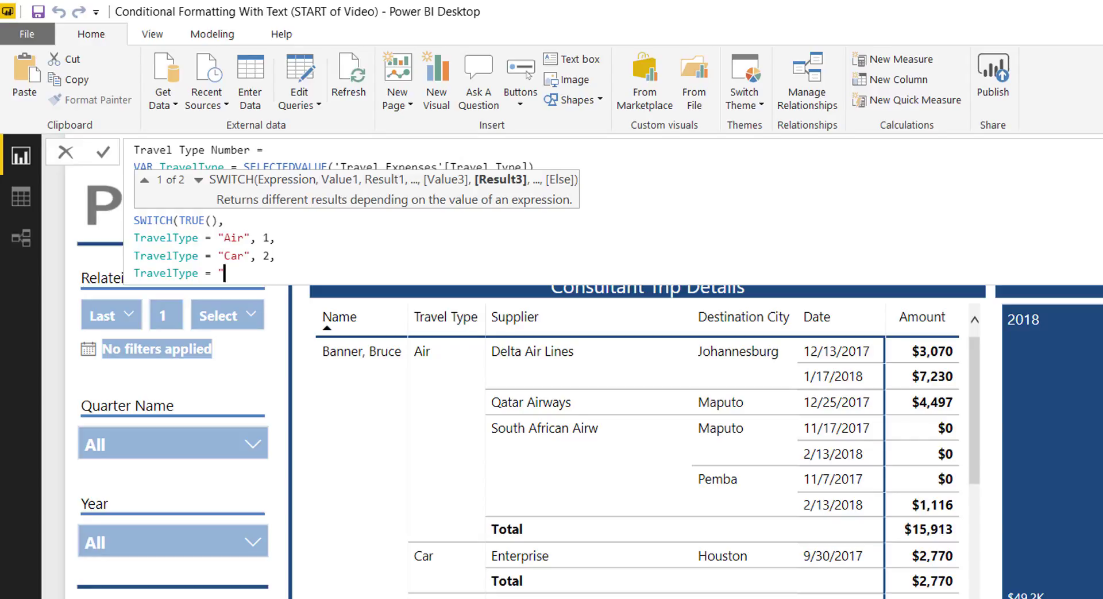
{"action": "type", "text": " \"Hotel\", 3,"}
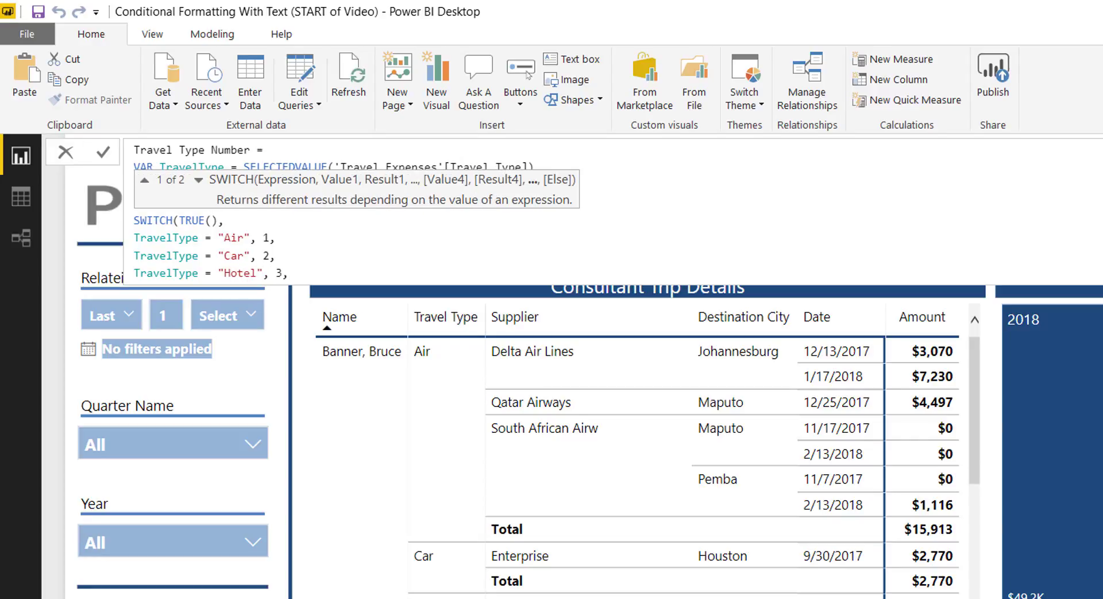
Add the TravelType = "Rail" condition, close the SWITCH and commit the measure.
{"action": "key", "text": "Return"}
{"action": "type", "text": "trav"}
{"action": "key", "text": "Tab"}
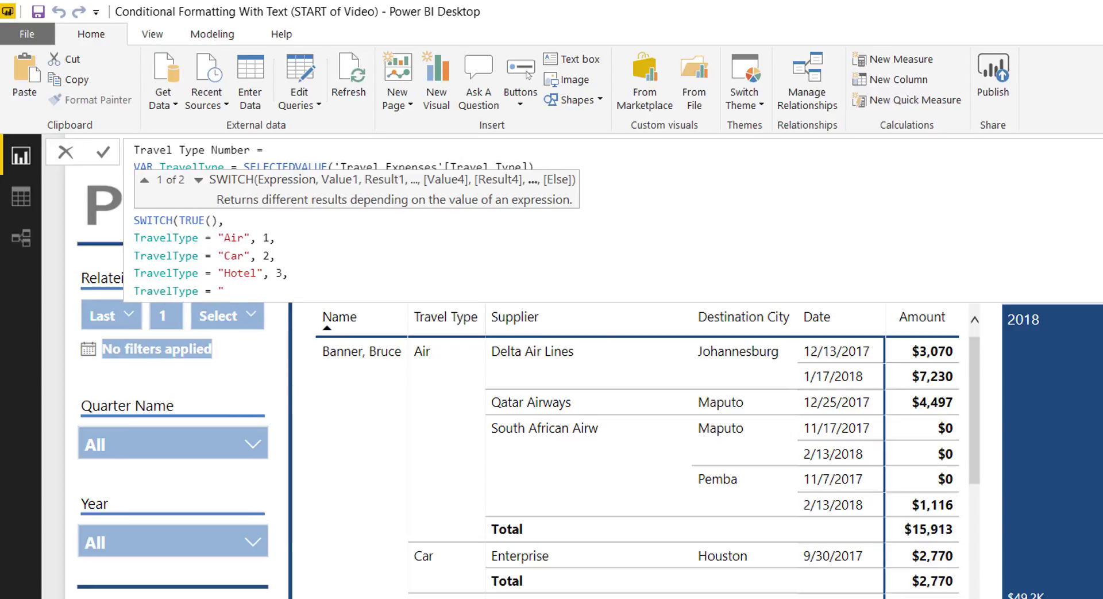
{"action": "type", "text": "= \"Rail\","}
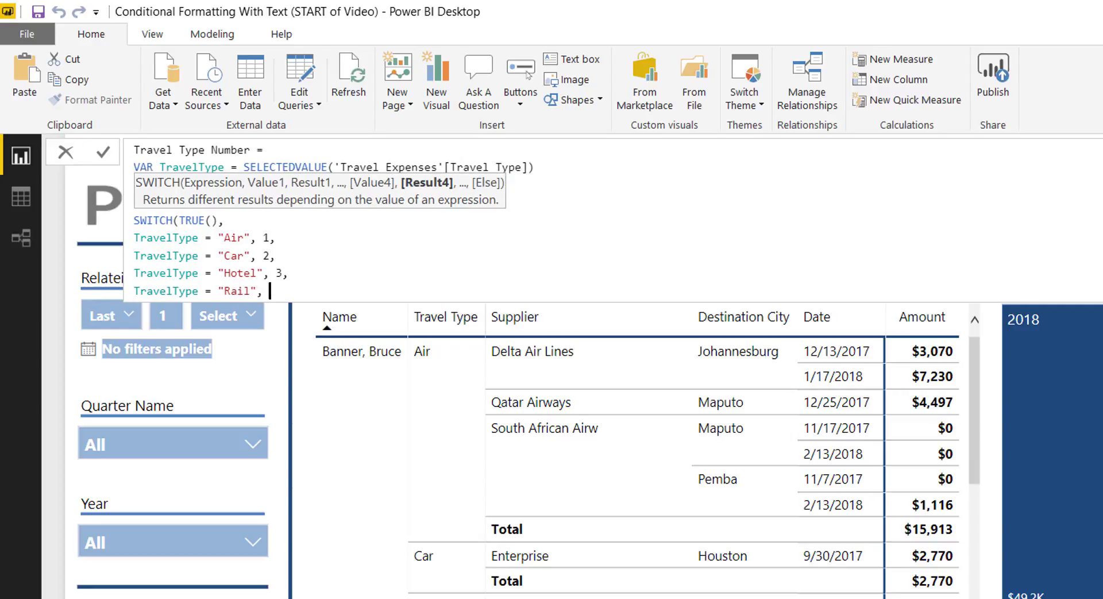
{"action": "key", "text": "alt"}
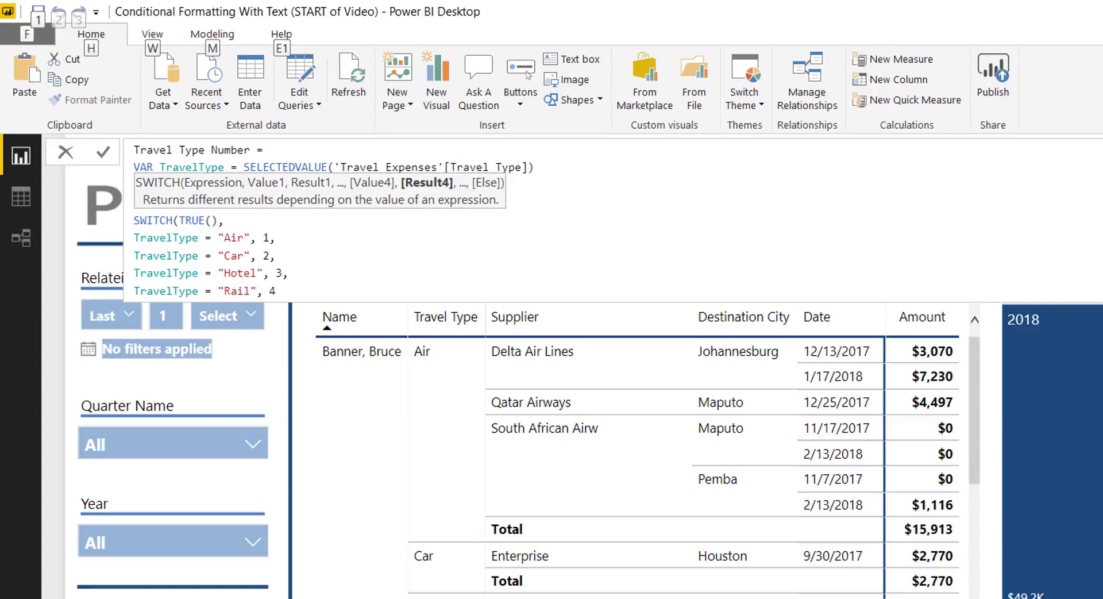
{"action": "left_click", "coordinate": [293, 293]}
{"action": "key", "text": "shift+Return"}
{"action": "type", "text": ")"}
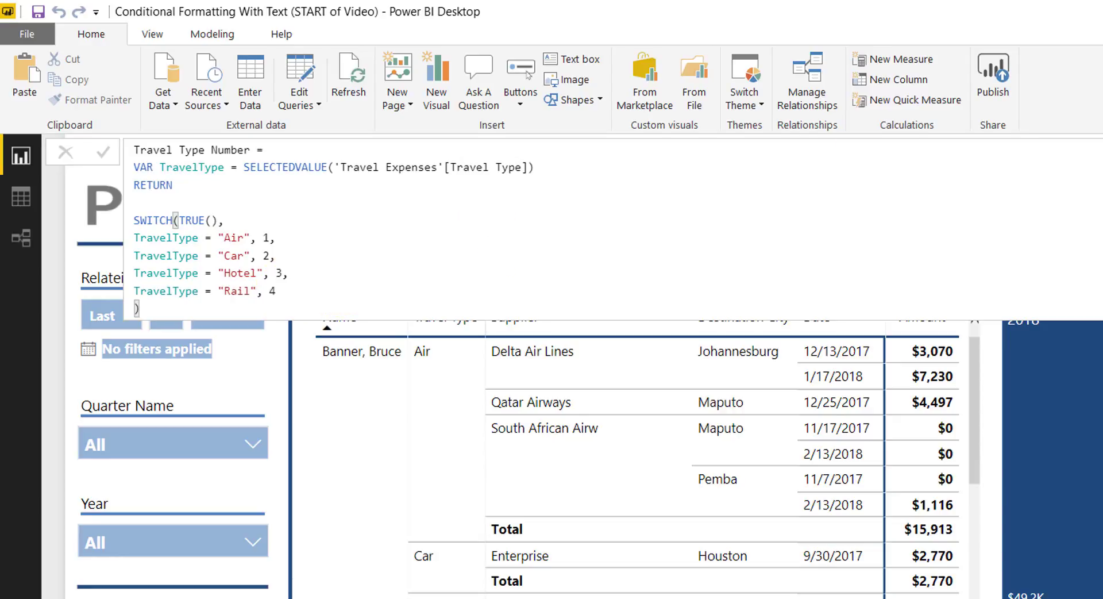
{"action": "key", "text": "Return"}
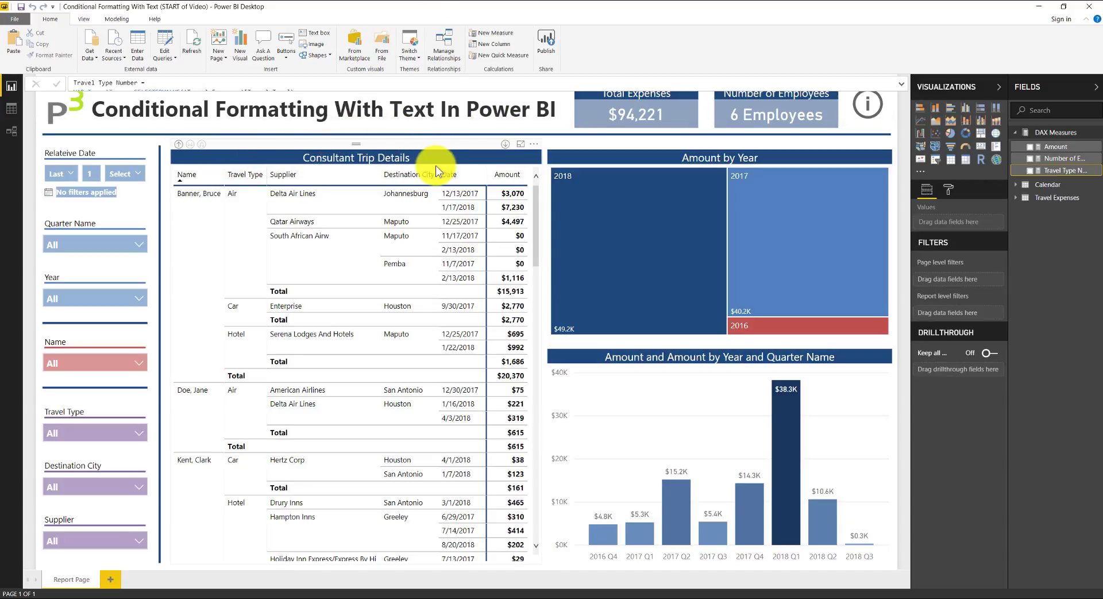
{"action": "left_click", "coordinate": [446, 146]}
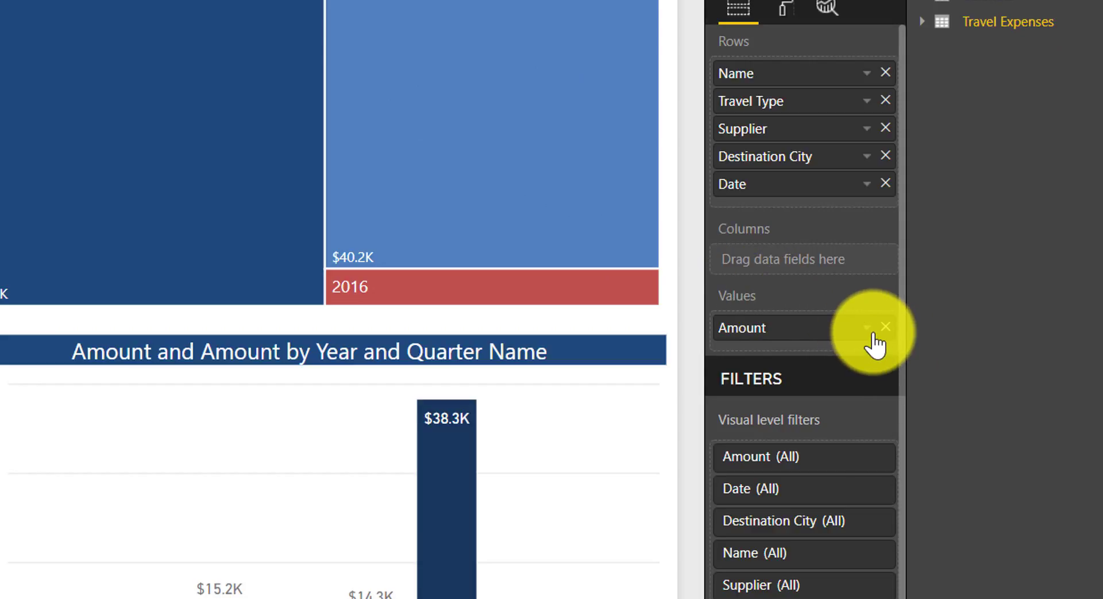
Open Conditional formatting > Font color scales for the Amount field in Values.
{"action": "left_click", "coordinate": [868, 332]}
{"action": "mouse_move", "coordinate": [765, 409]}
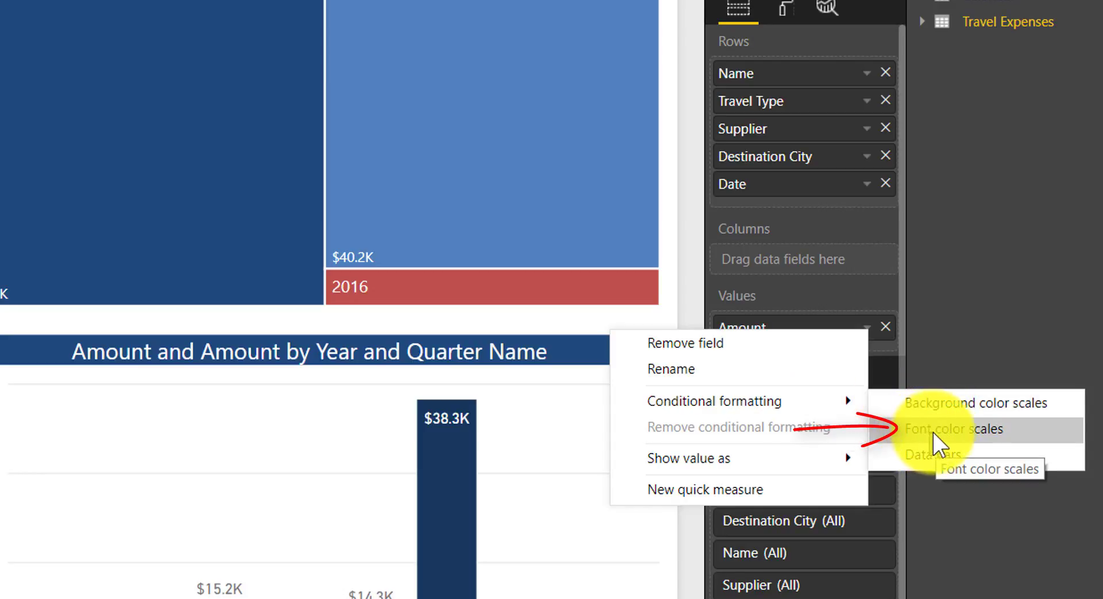
{"action": "left_click", "coordinate": [972, 430]}
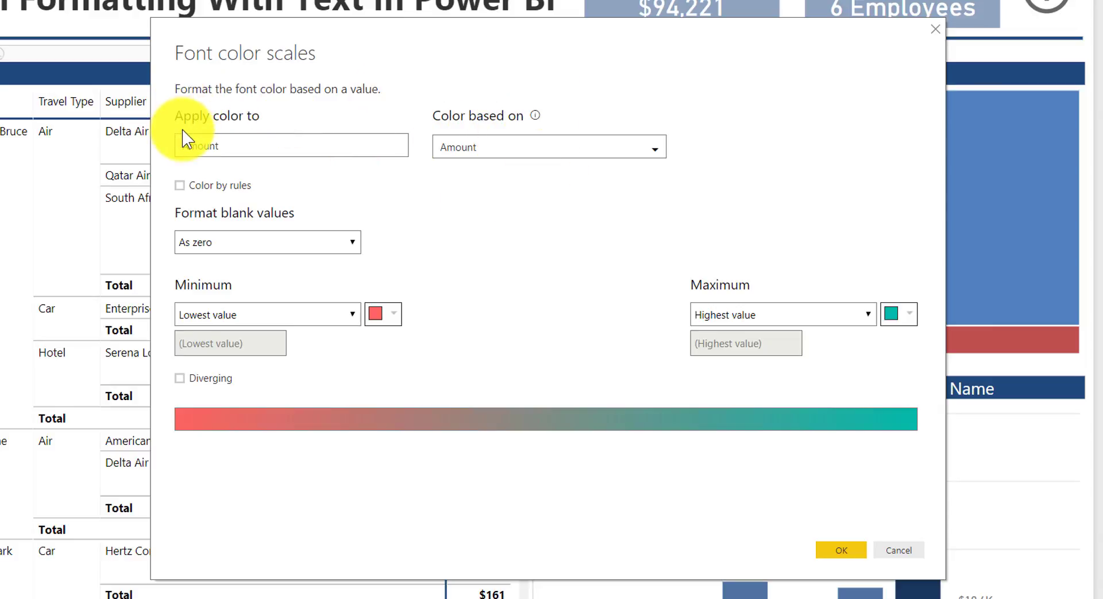
Set Color based on to the Travel Type Number measure under DAX Measures.
{"action": "left_click", "coordinate": [320, 44]}
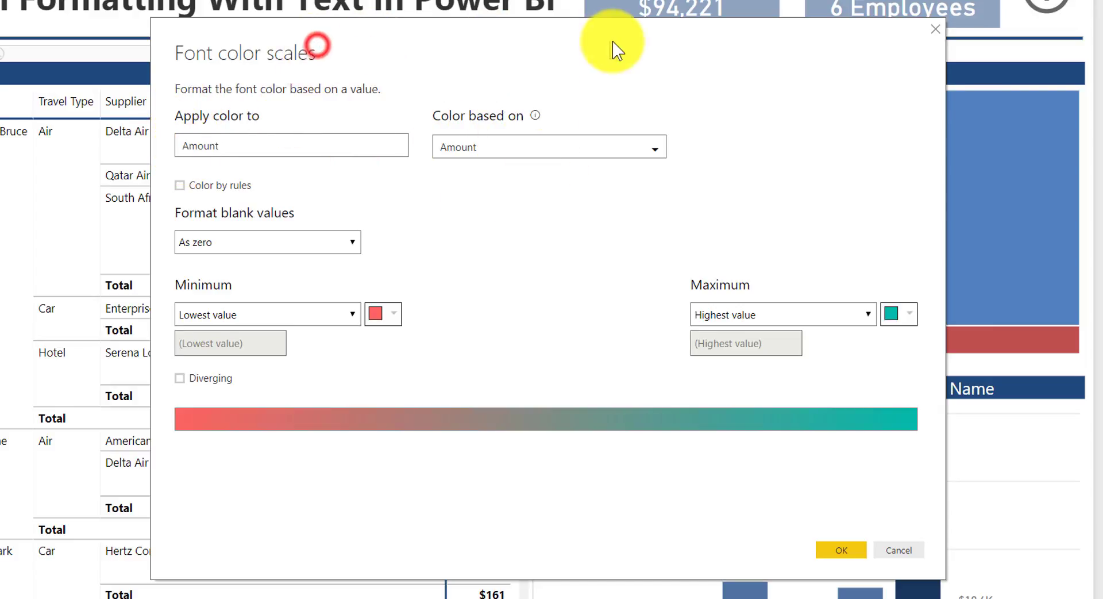
{"action": "left_click", "coordinate": [489, 147]}
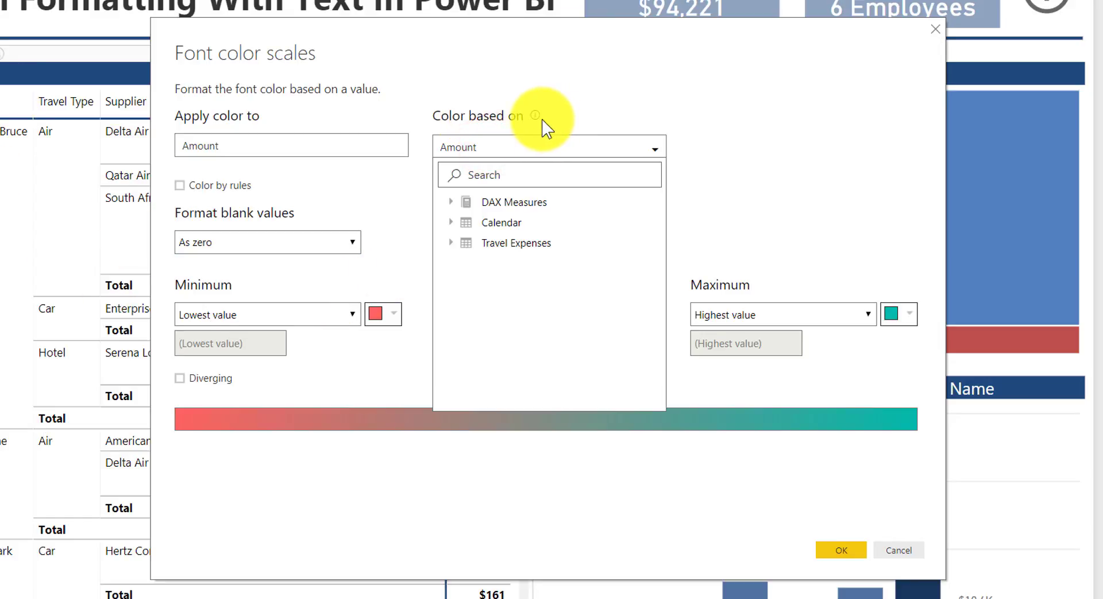
{"action": "mouse_move", "coordinate": [537, 116]}
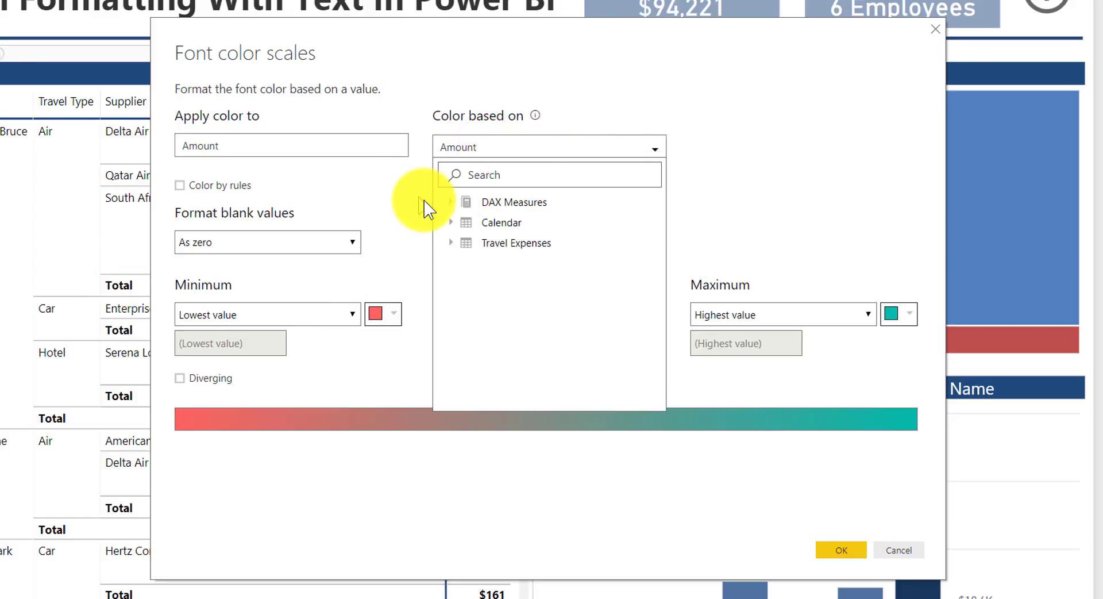
{"action": "left_click", "coordinate": [451, 202]}
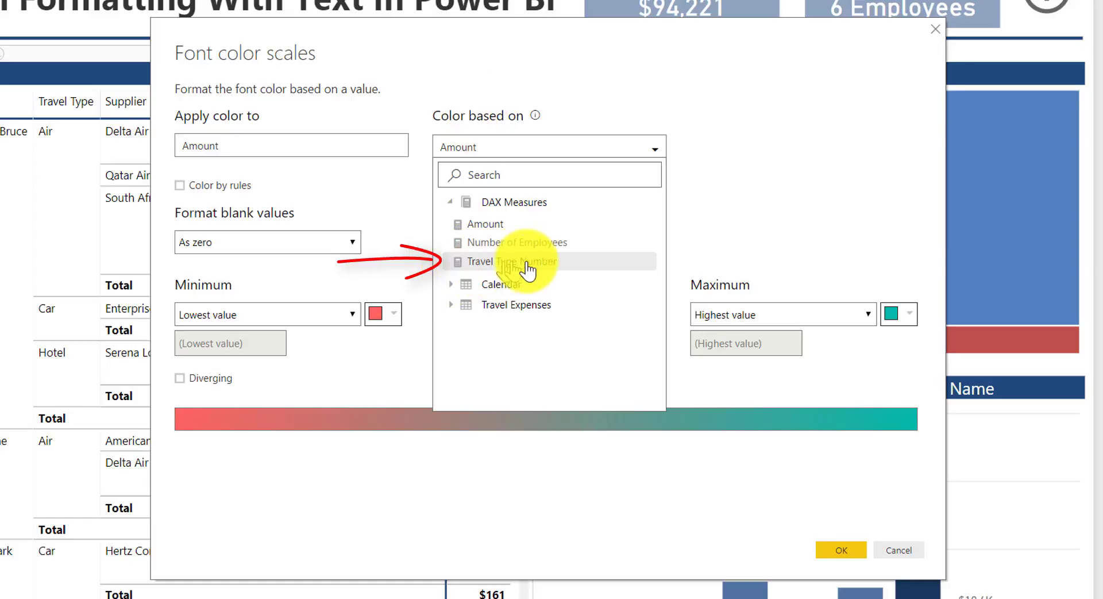
{"action": "left_click", "coordinate": [487, 265]}
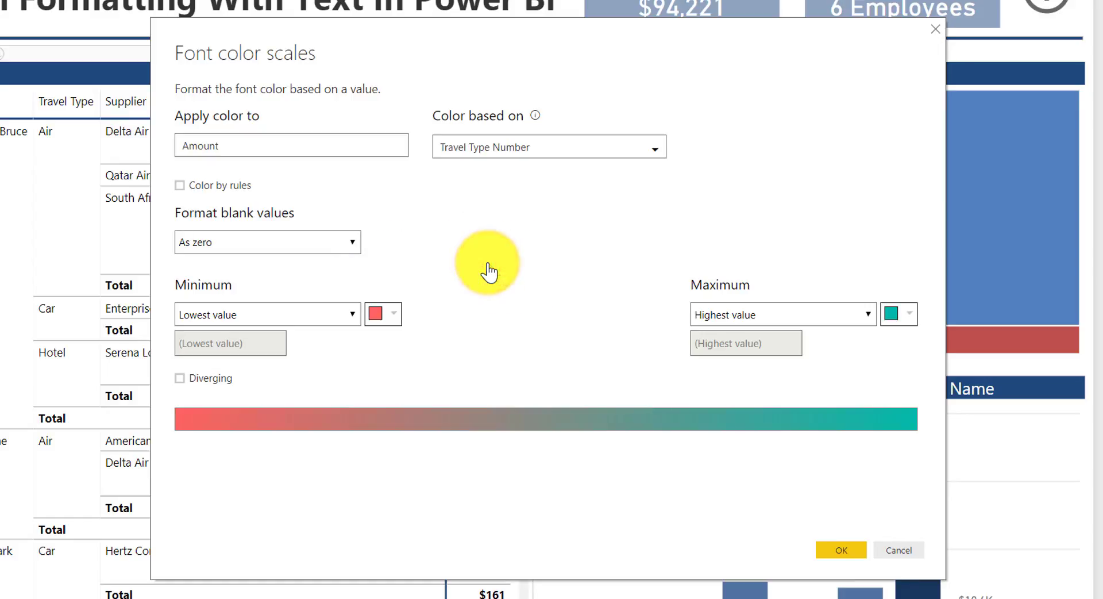
Turn on Color by rules and set rule 1: value is 1 shows dark red.
{"action": "left_click", "coordinate": [180, 185]}
{"action": "left_click", "coordinate": [285, 255]}
{"action": "left_click", "coordinate": [238, 305]}
{"action": "left_click", "coordinate": [381, 257]}
{"action": "type", "text": "1"}
{"action": "left_click", "coordinate": [727, 255]}
{"action": "left_click", "coordinate": [728, 256]}
{"action": "left_click", "coordinate": [728, 255]}
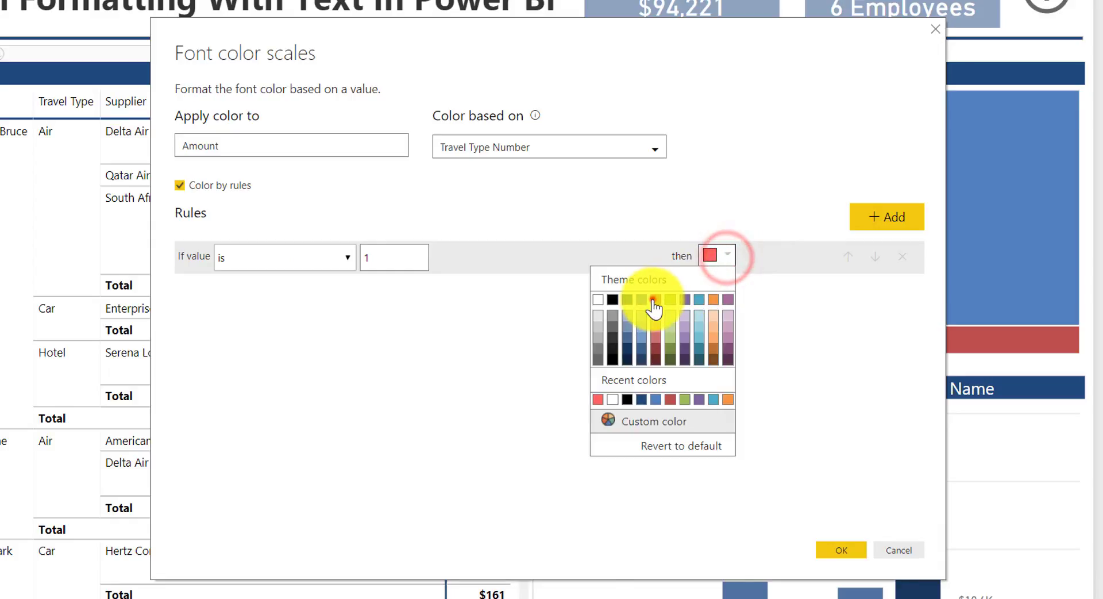
{"action": "left_click", "coordinate": [655, 299]}
Add rule 2 so that a value of 2 shows green.
{"action": "left_click", "coordinate": [870, 216]}
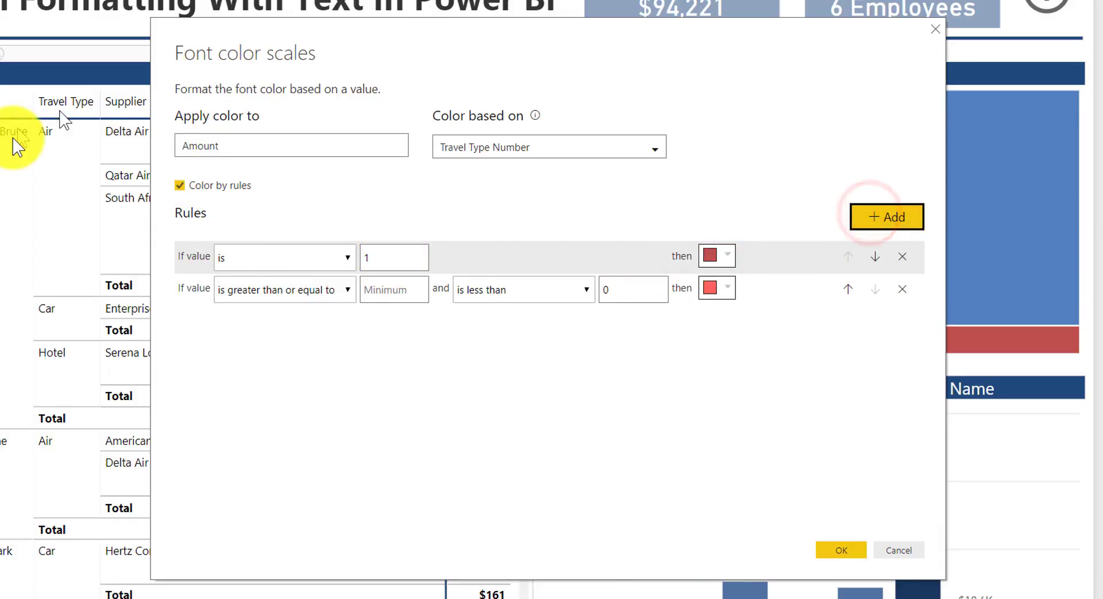
{"action": "left_click", "coordinate": [267, 290]}
{"action": "left_click", "coordinate": [248, 339]}
{"action": "left_click", "coordinate": [389, 289]}
{"action": "type", "text": "2"}
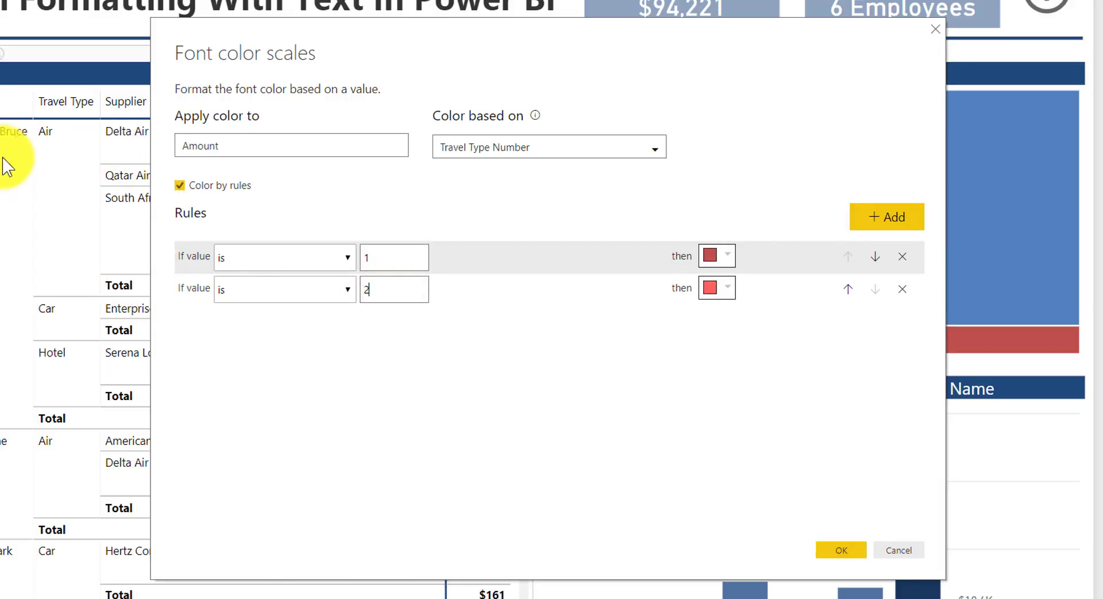
{"action": "left_click", "coordinate": [725, 290]}
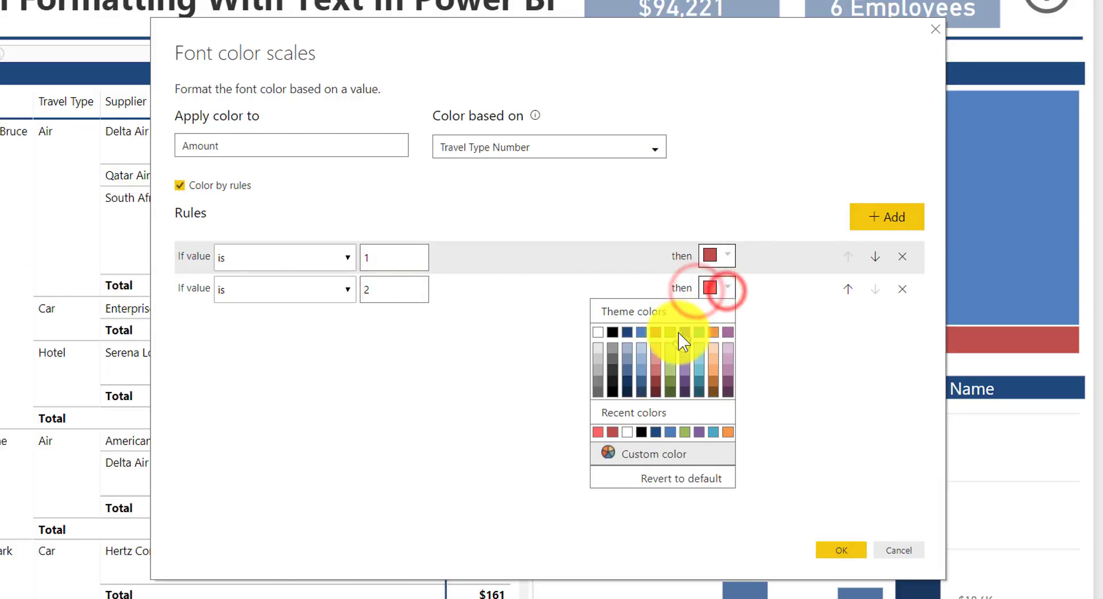
{"action": "left_click", "coordinate": [670, 336]}
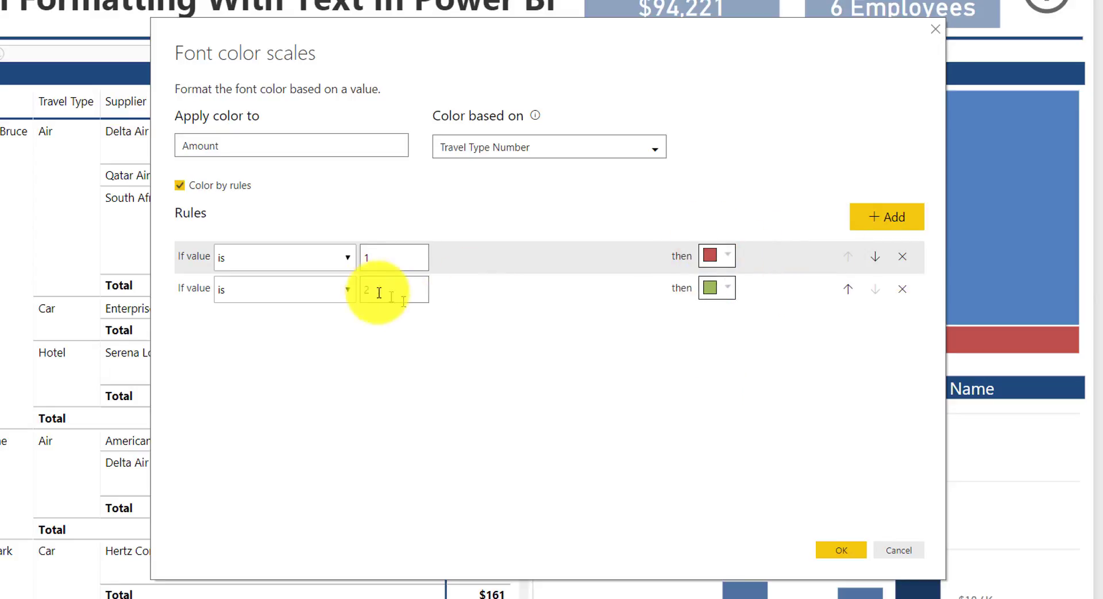
{"action": "left_click", "coordinate": [885, 230]}
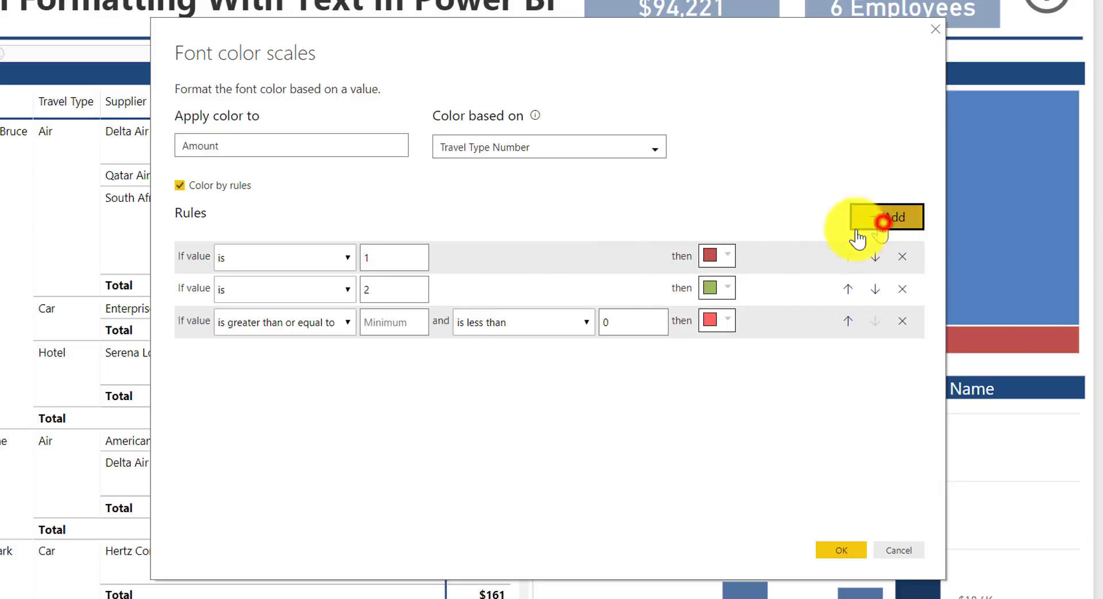
Set rule 3 so that a value of 3 shows blue.
{"action": "left_click", "coordinate": [311, 322]}
{"action": "left_click", "coordinate": [260, 372]}
{"action": "left_click", "coordinate": [394, 323]}
{"action": "type", "text": "3"}
{"action": "left_click", "coordinate": [728, 320]}
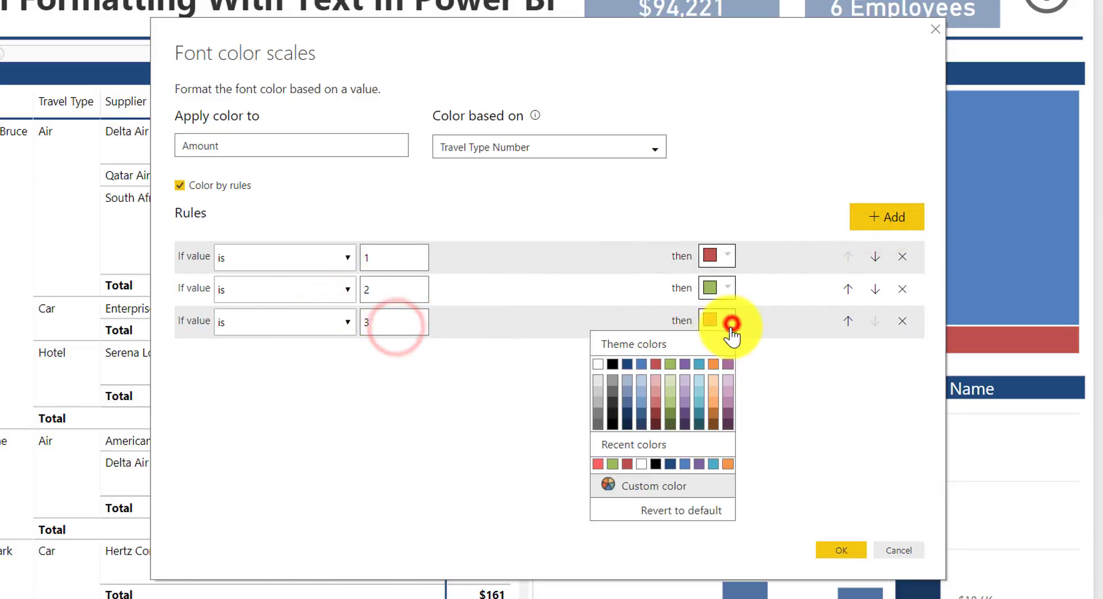
{"action": "left_click", "coordinate": [640, 366]}
Add rule 4 so that a value of 4 shows purple, and apply the rules.
{"action": "left_click", "coordinate": [873, 210]}
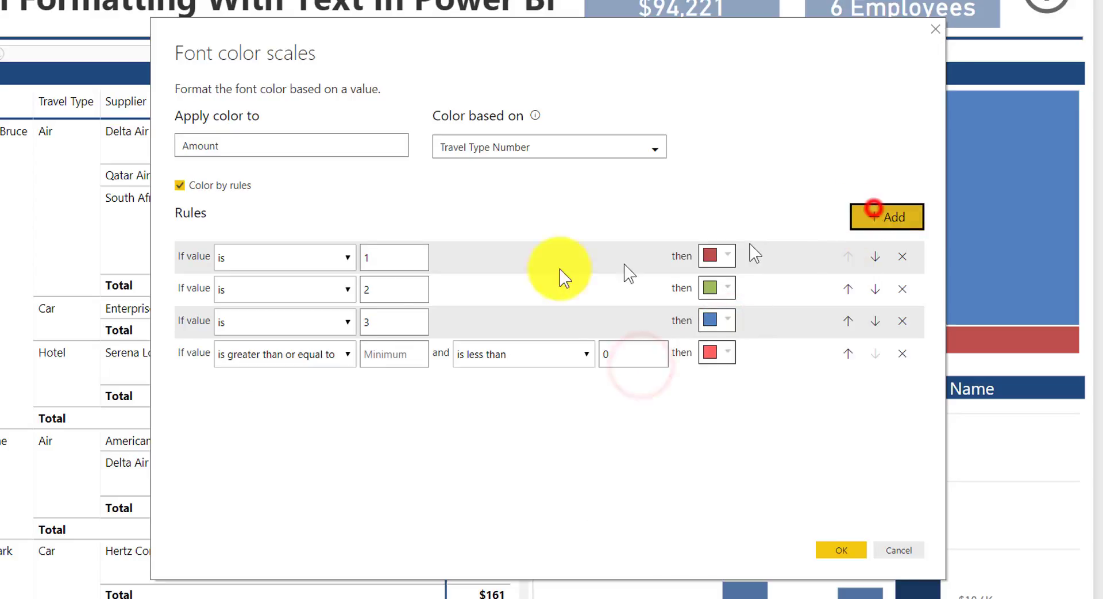
{"action": "left_click", "coordinate": [305, 355]}
{"action": "left_click", "coordinate": [284, 402]}
{"action": "left_click", "coordinate": [389, 357]}
{"action": "type", "text": "4"}
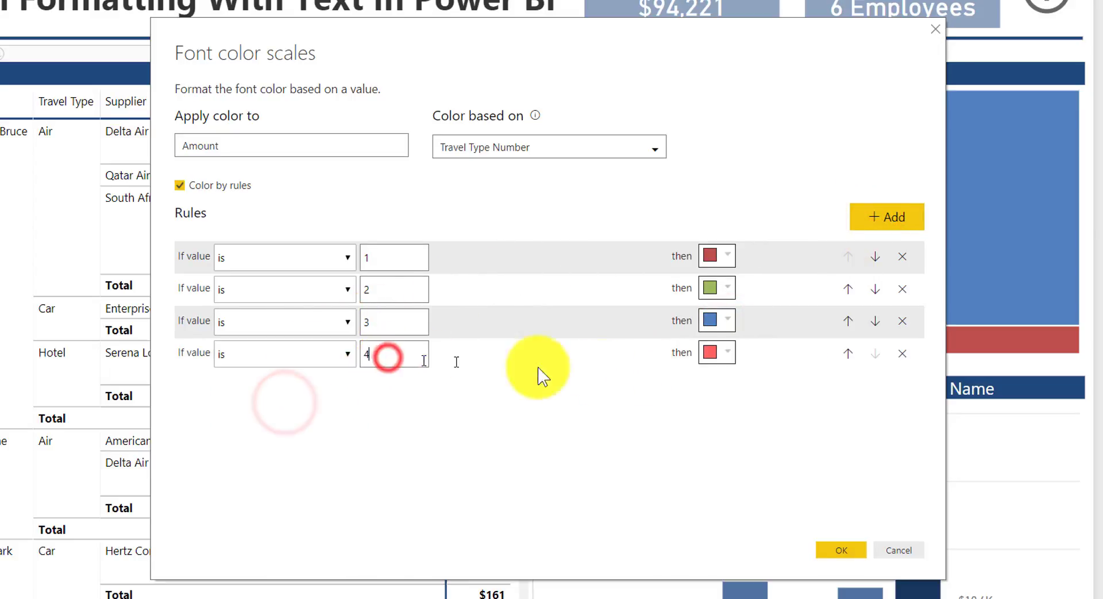
{"action": "left_click", "coordinate": [733, 354]}
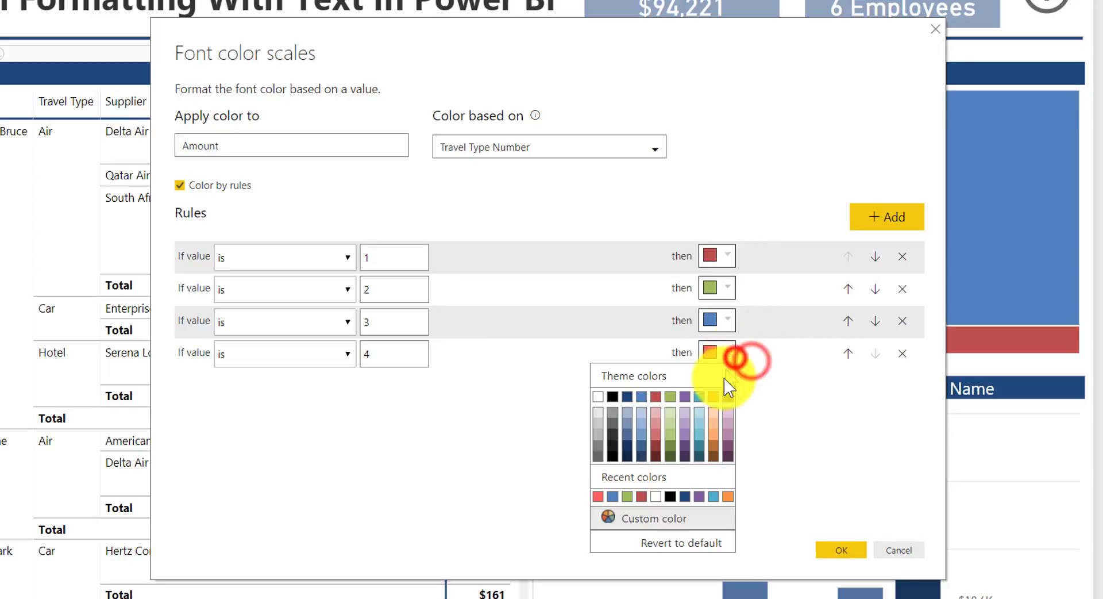
{"action": "left_click", "coordinate": [686, 397]}
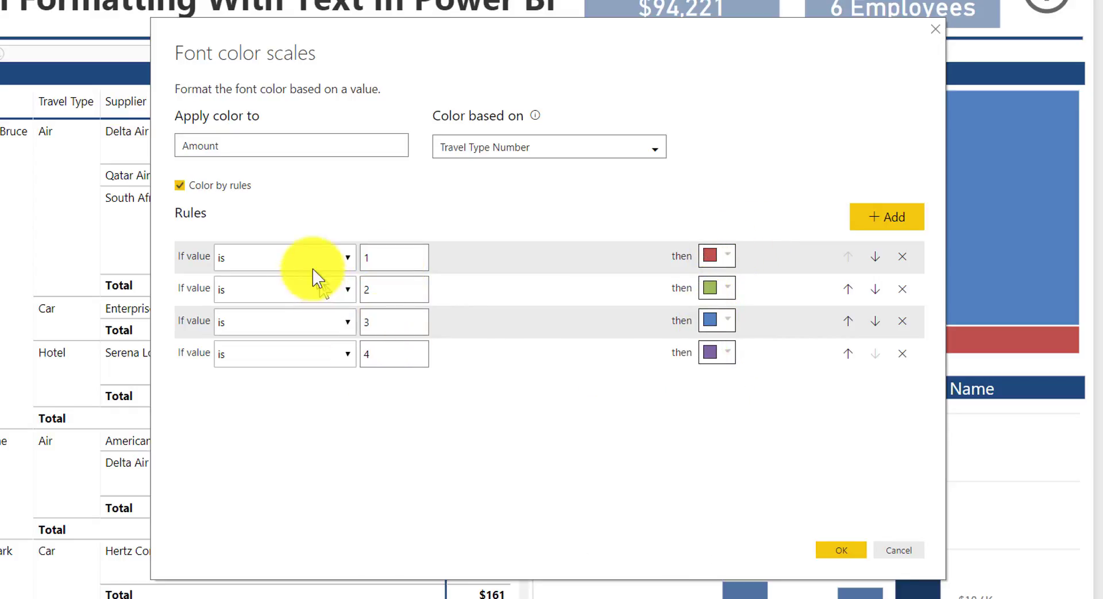
{"action": "left_click", "coordinate": [840, 550]}
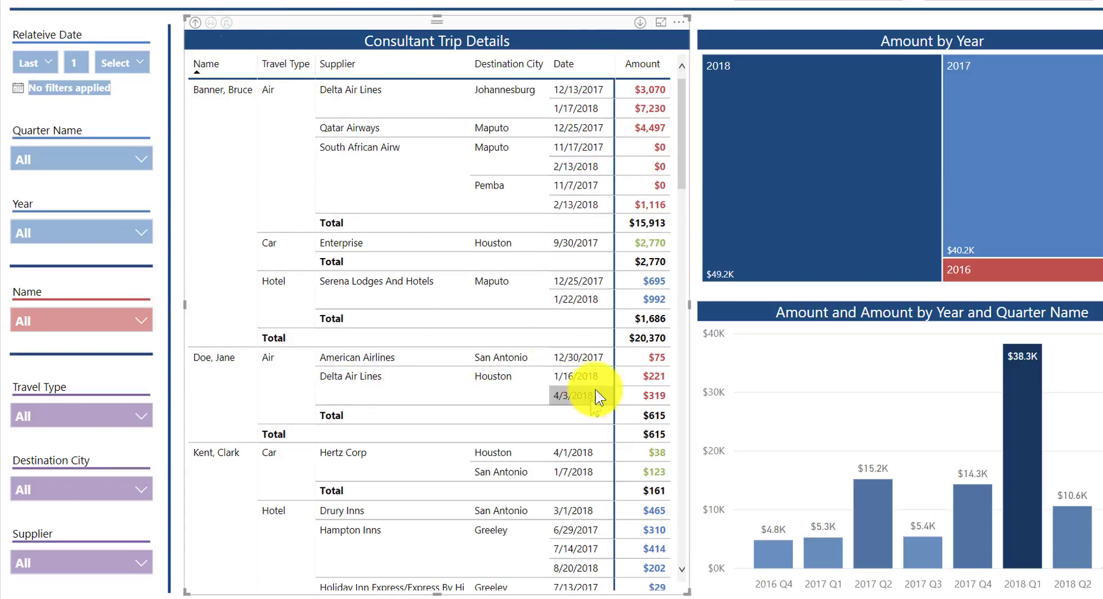
Drill up to remove the Date level from the Consultant Trip Details table.
{"action": "left_click", "coordinate": [194, 23]}
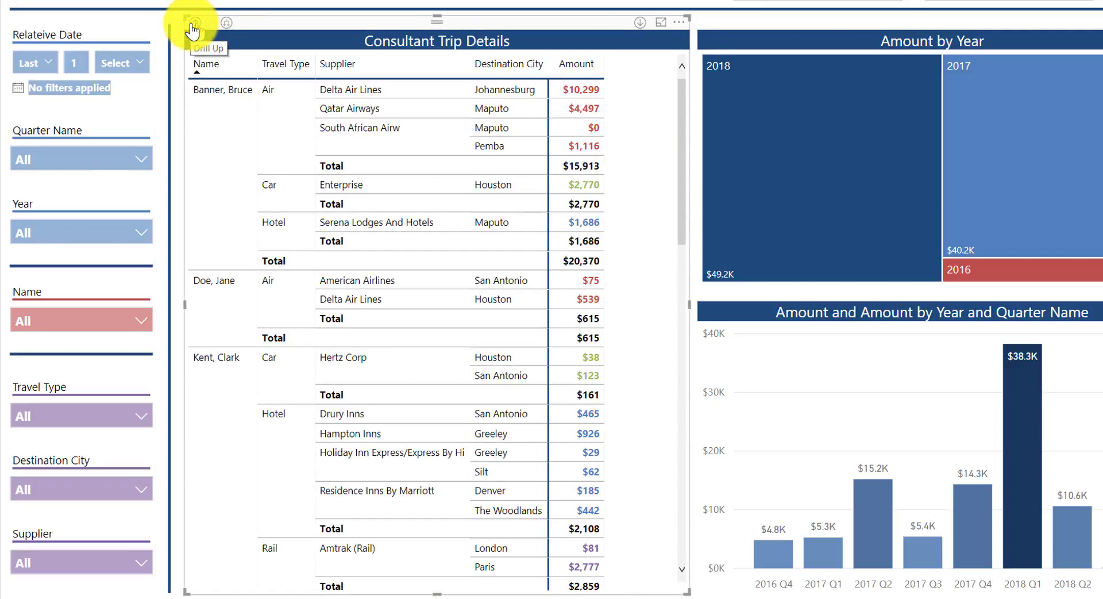
Drill up past Destination City, Supplier and Travel Type to per-name Amount totals.
{"action": "left_click", "coordinate": [191, 25]}
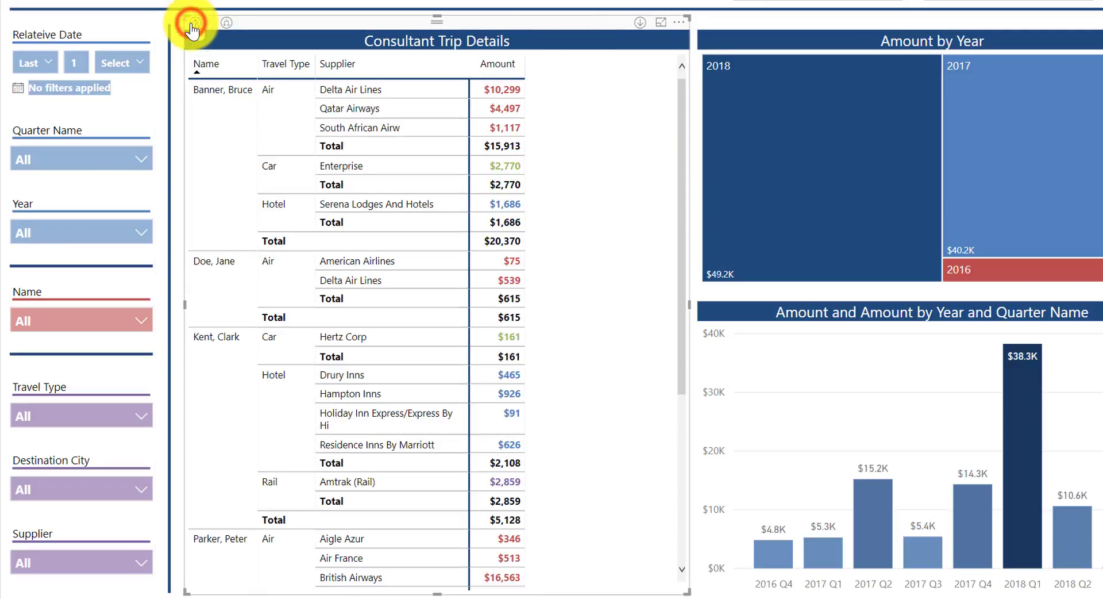
{"action": "left_click", "coordinate": [191, 26]}
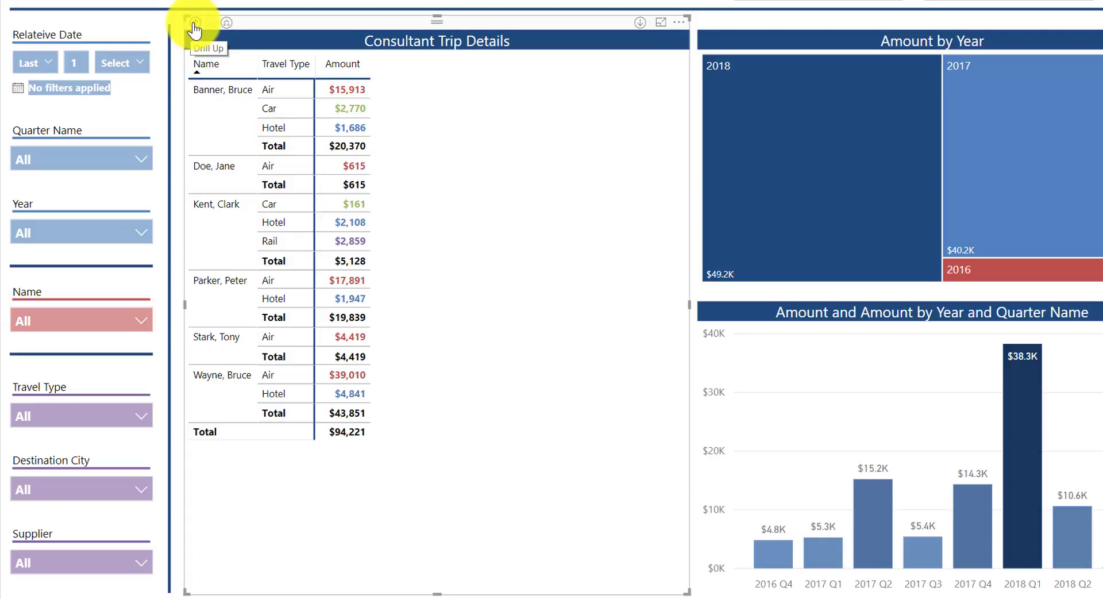
{"action": "left_click", "coordinate": [194, 25]}
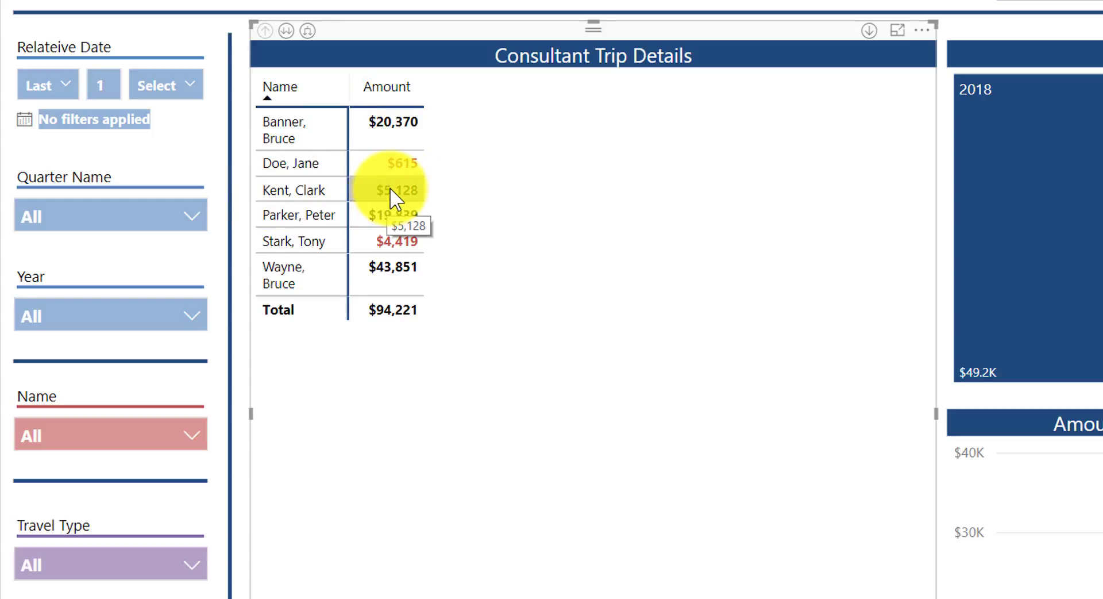
Toggle the Travel Type level under each name on and off several times.
{"action": "left_click", "coordinate": [307, 30]}
{"action": "left_click_drag", "start_coordinate": [374, 277], "coordinate": [377, 316]}
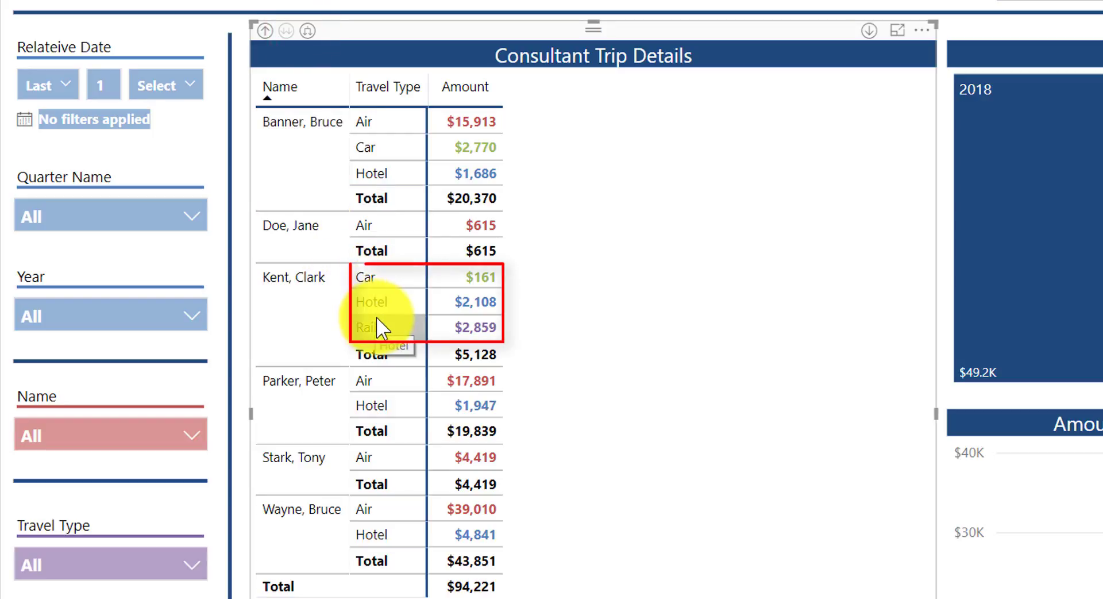
{"action": "left_click", "coordinate": [265, 30]}
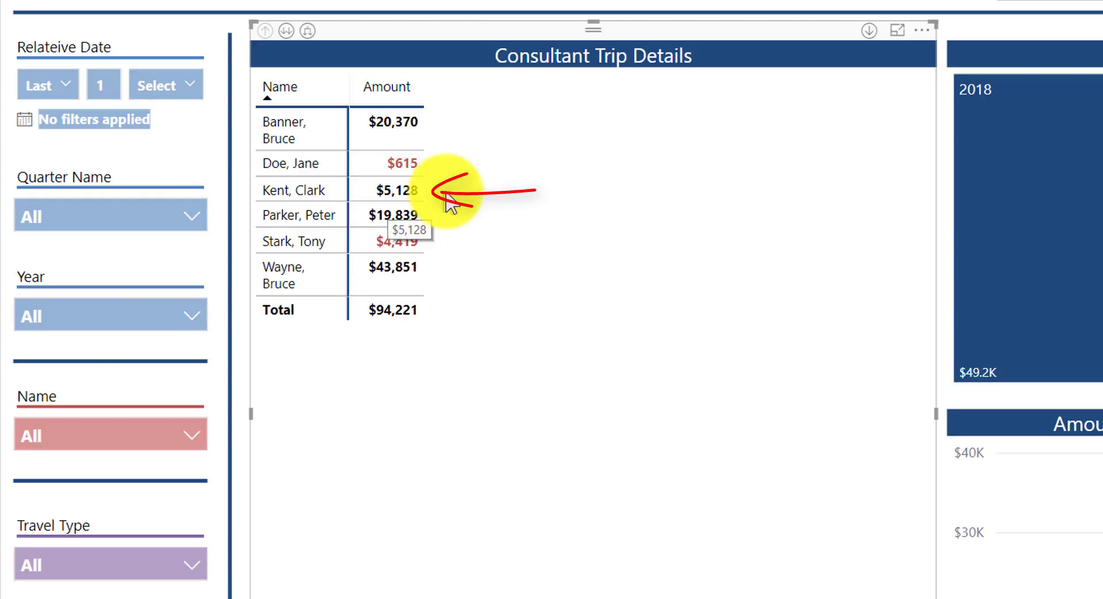
{"action": "left_click", "coordinate": [308, 31]}
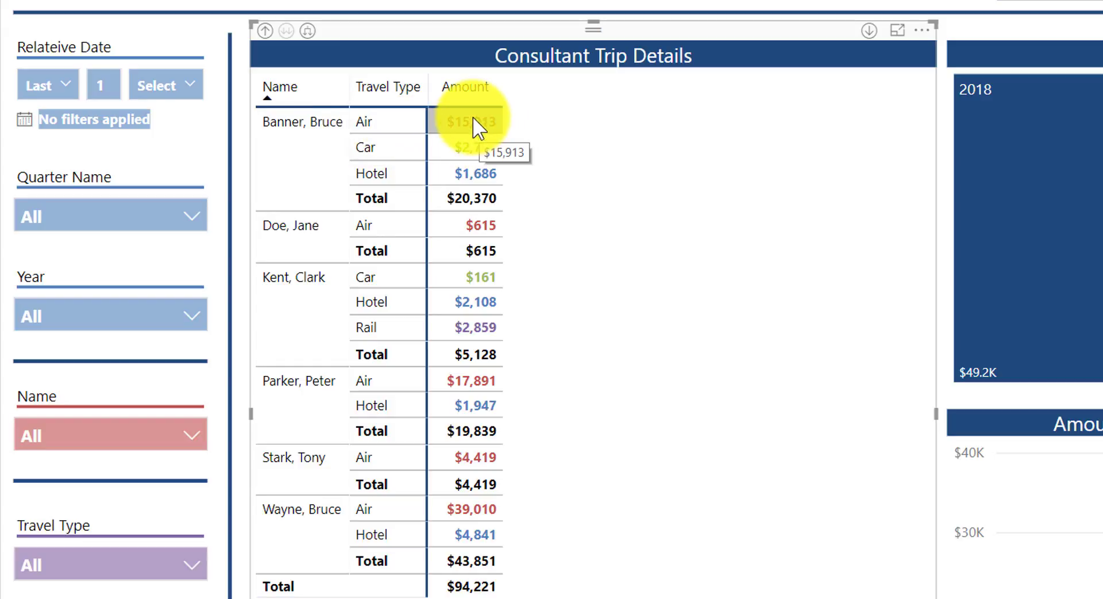
{"action": "left_click", "coordinate": [266, 31]}
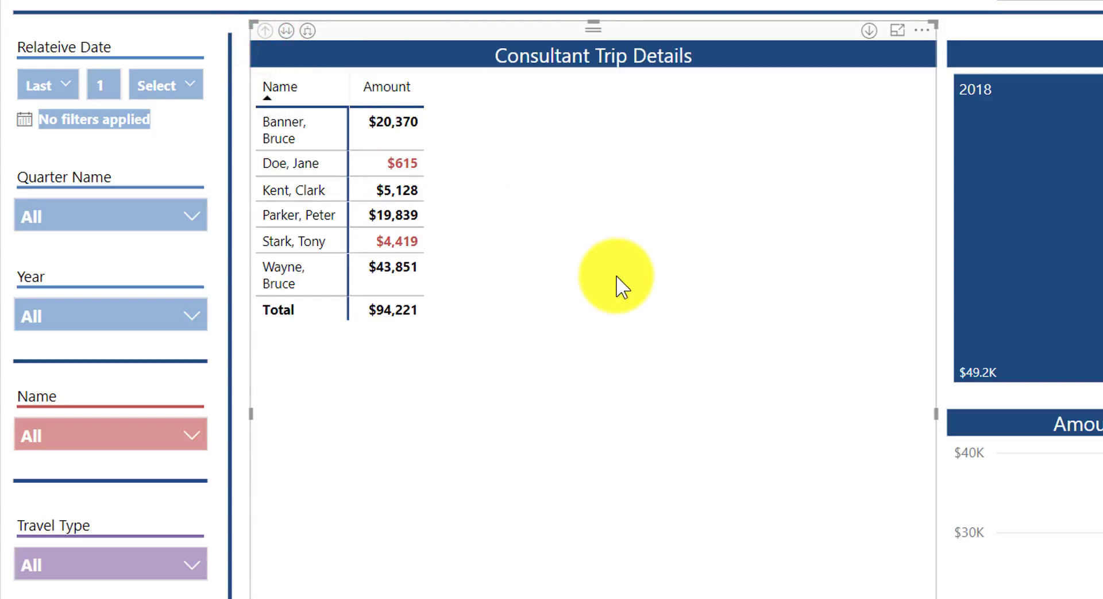
{"action": "left_click", "coordinate": [307, 31]}
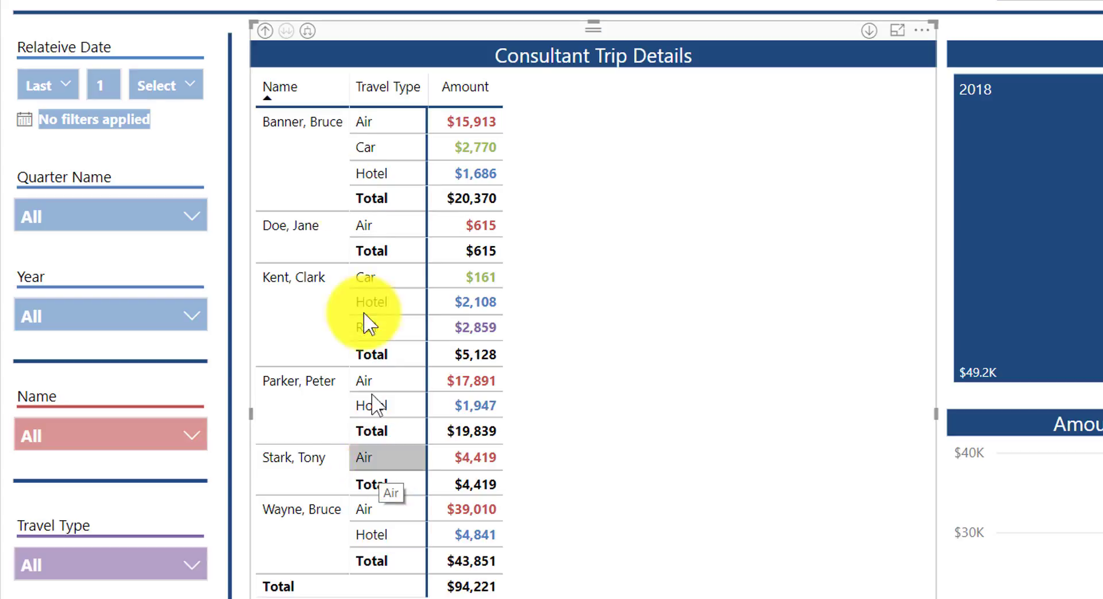
{"action": "left_click", "coordinate": [266, 31]}
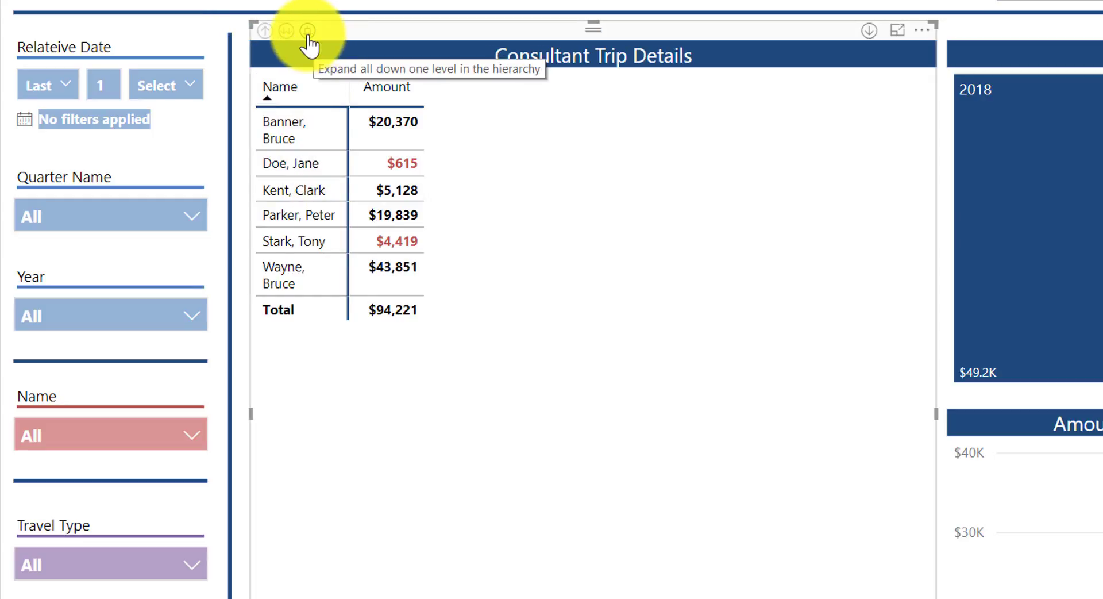
Expand down through Travel Type, Supplier and Destination City to each trip's Date.
{"action": "left_click", "coordinate": [309, 32]}
{"action": "left_click", "coordinate": [310, 31]}
{"action": "left_click", "coordinate": [308, 32]}
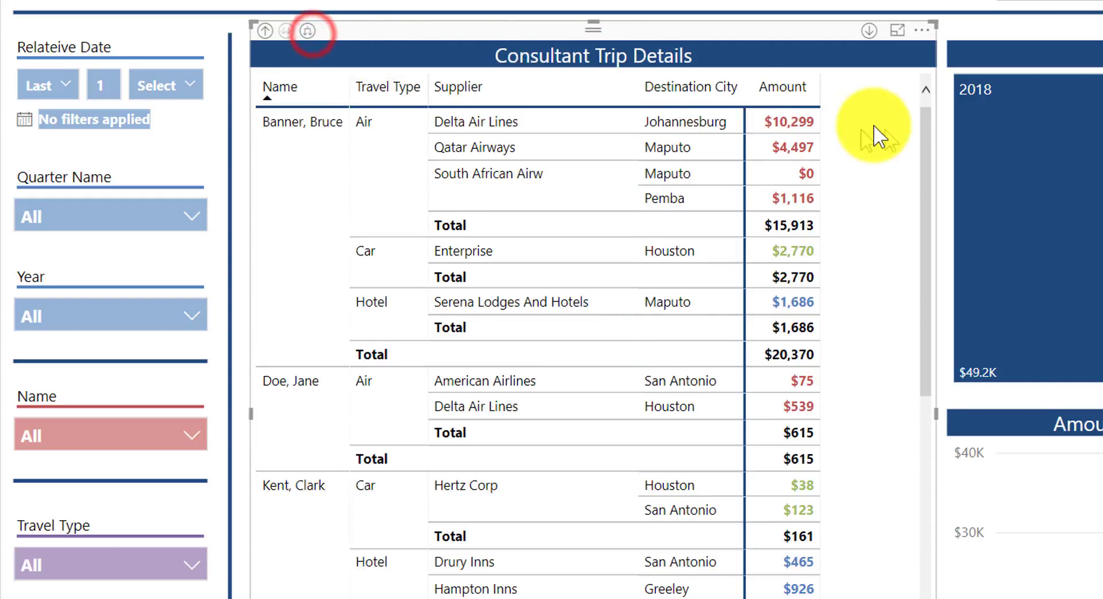
{"action": "left_click", "coordinate": [308, 32]}
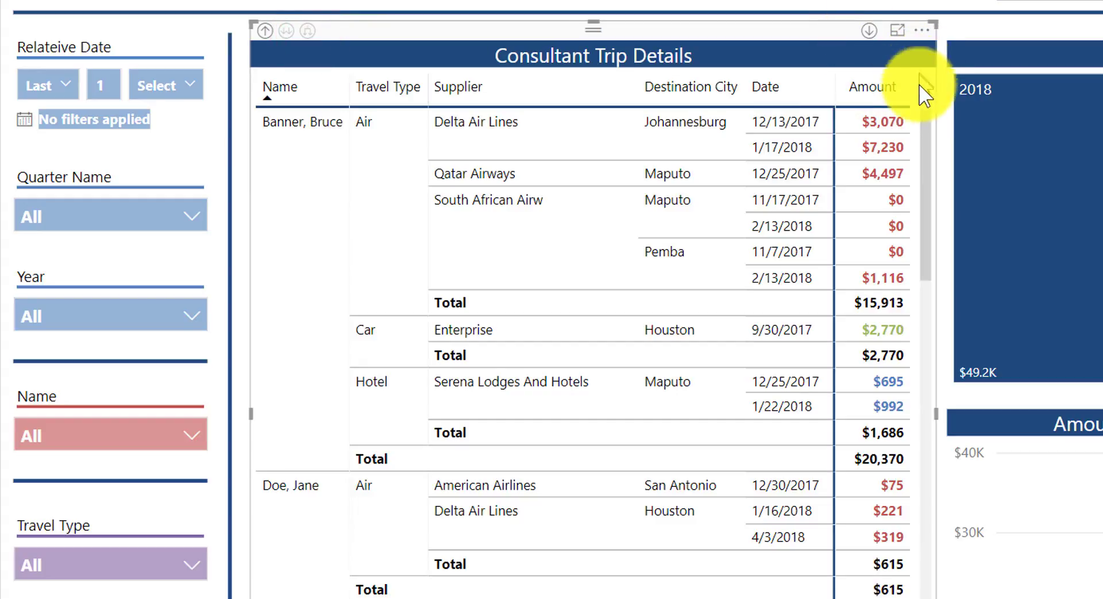